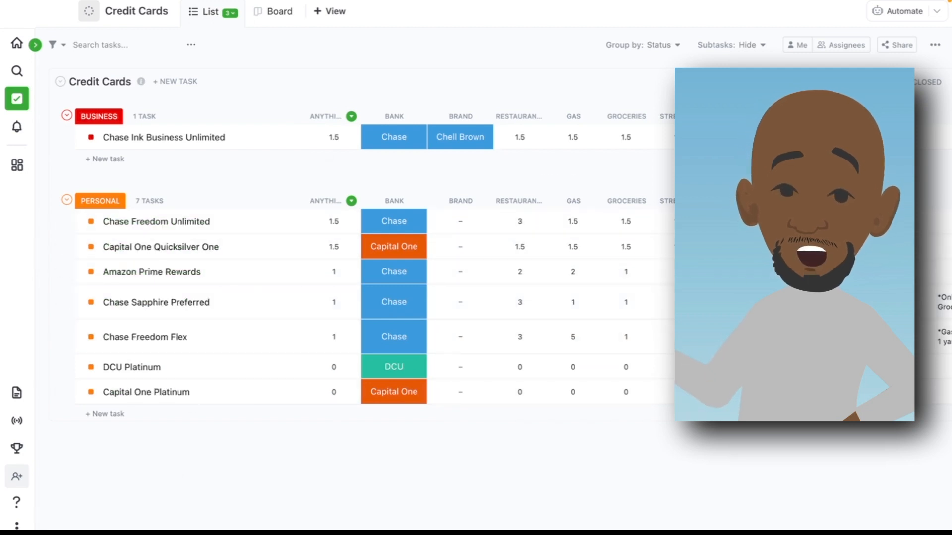
Look across the reward category columns of the Credit Cards list, from Anything through to Notes.
scroll(922, 179, right, 2)
scroll(347, 297, right, 2)
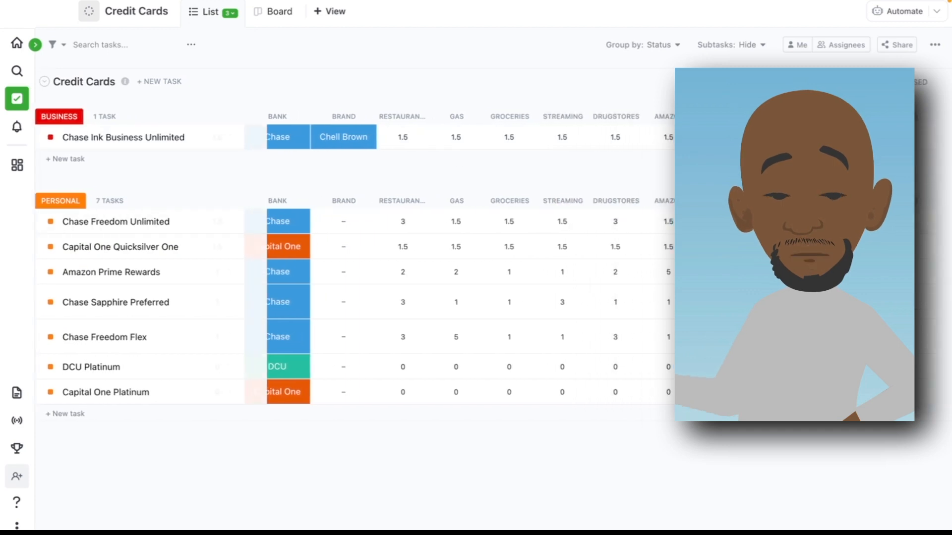
scroll(337, 223, left, 4)
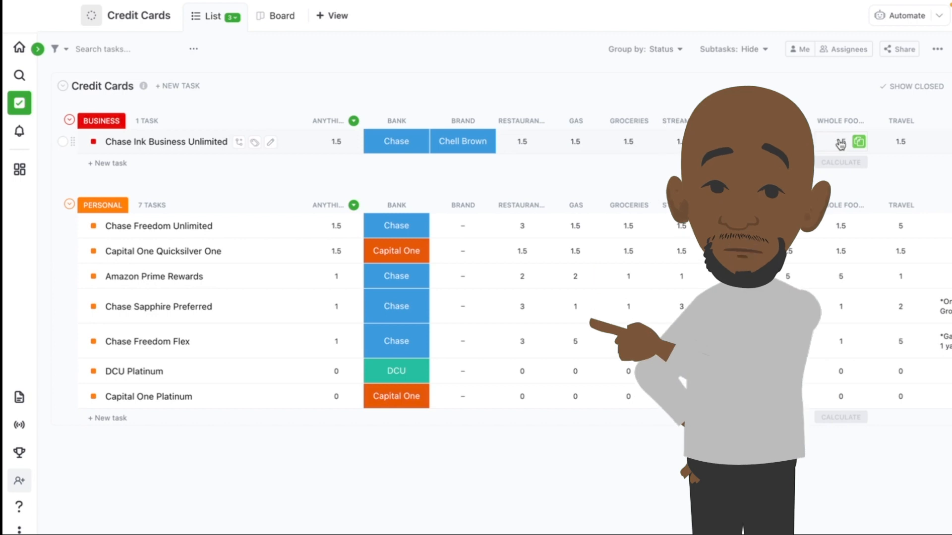
scroll(841, 144, right, 5)
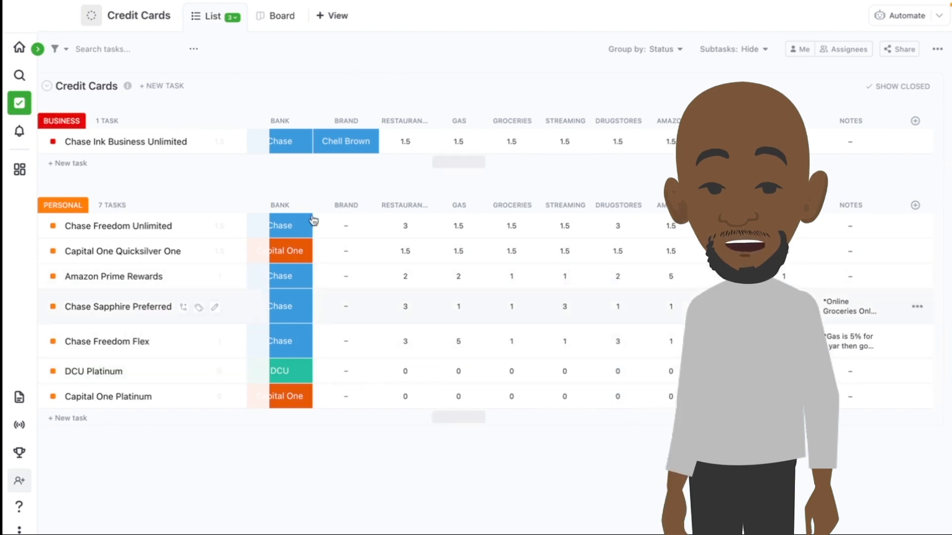
scroll(525, 341, left, 5)
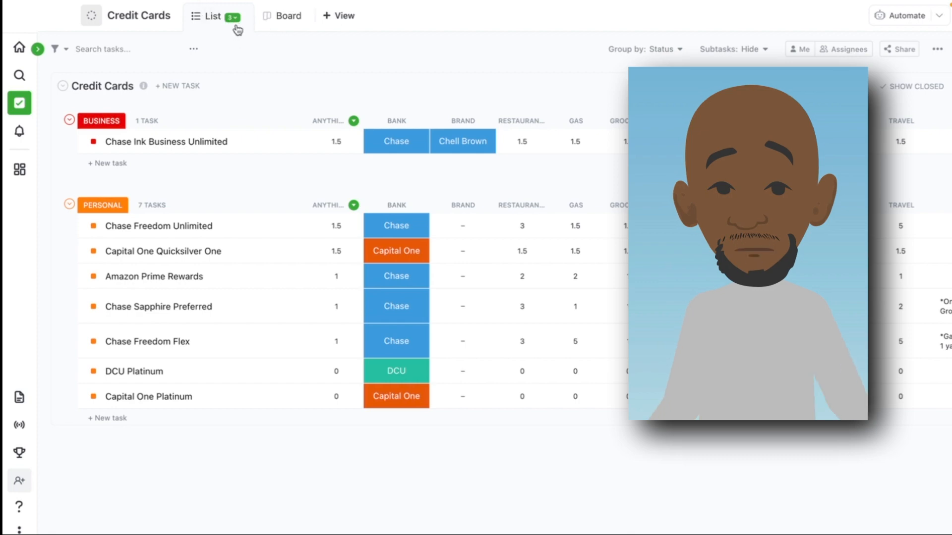
Switch the Credit Cards list to the Eat Out View, and from there to the Gas View.
click(237, 23)
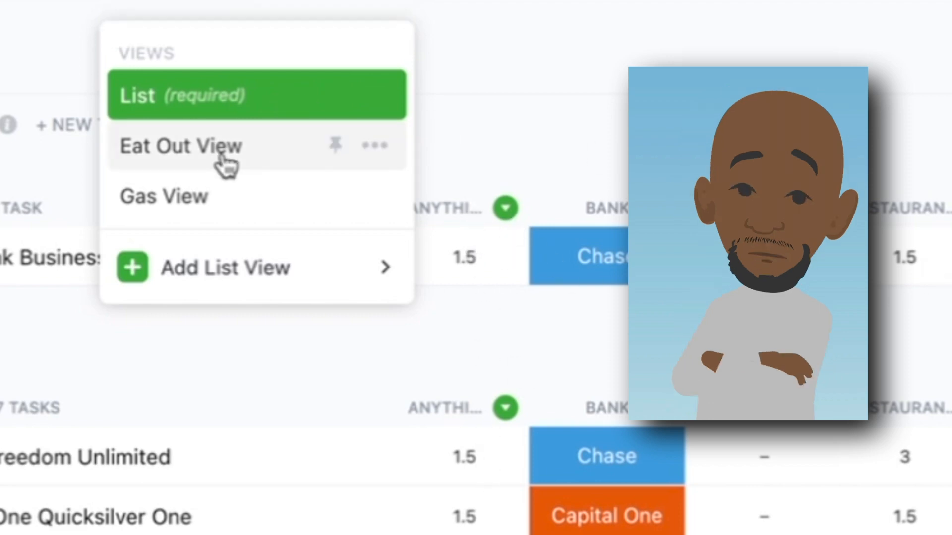
click(245, 155)
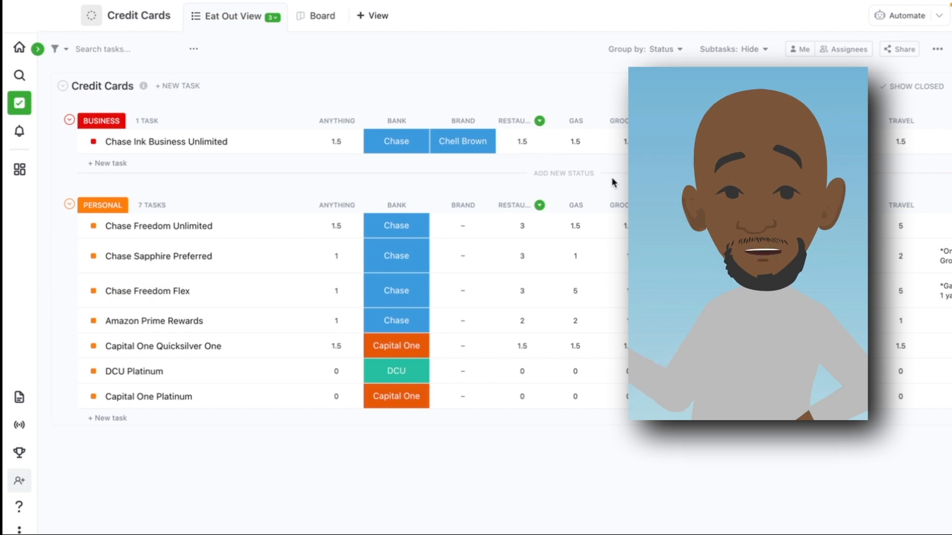
click(236, 18)
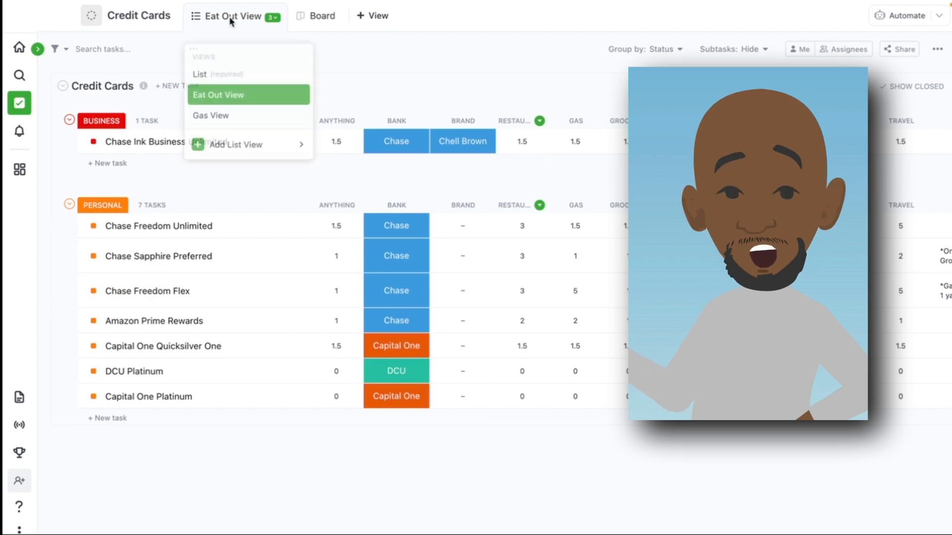
click(215, 118)
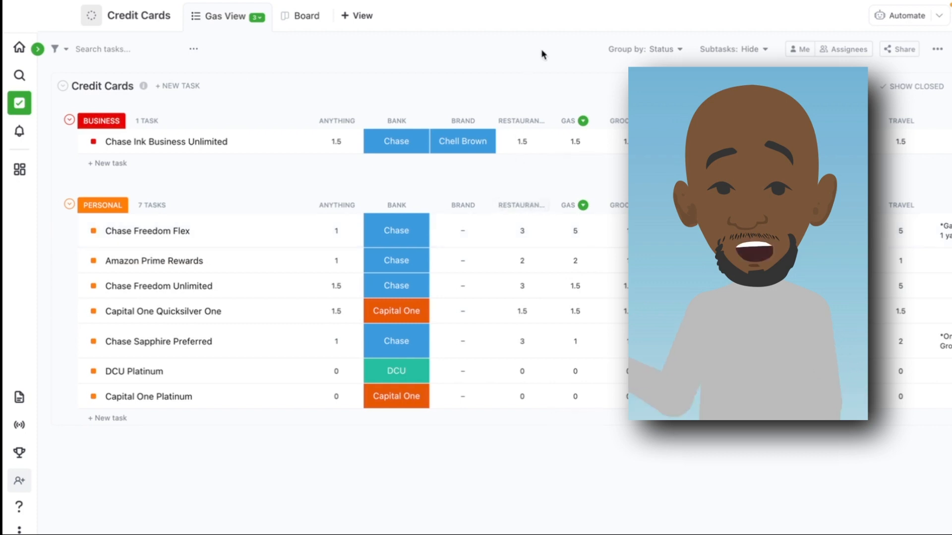
click(254, 23)
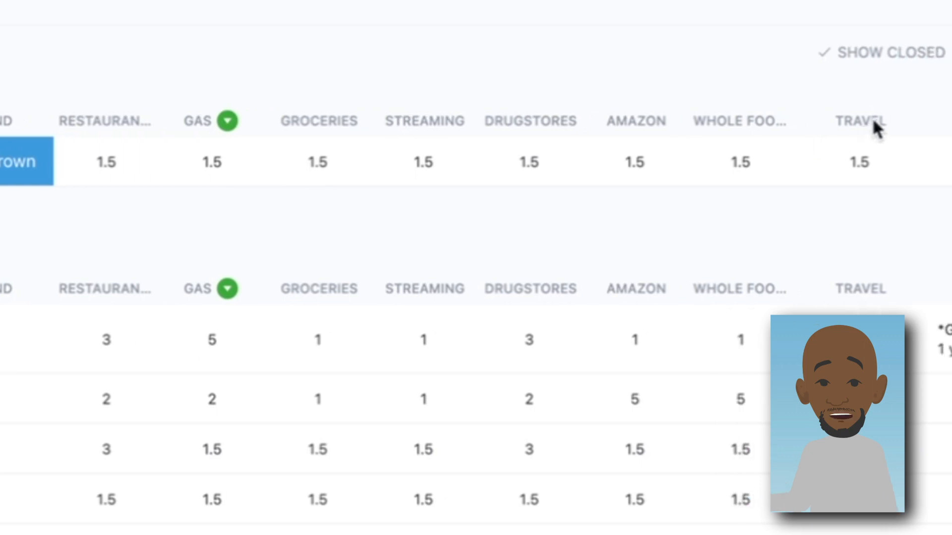
Add an ascending secondary sort on the Travel column to the Gas View and save the view.
mouse_move(869, 133)
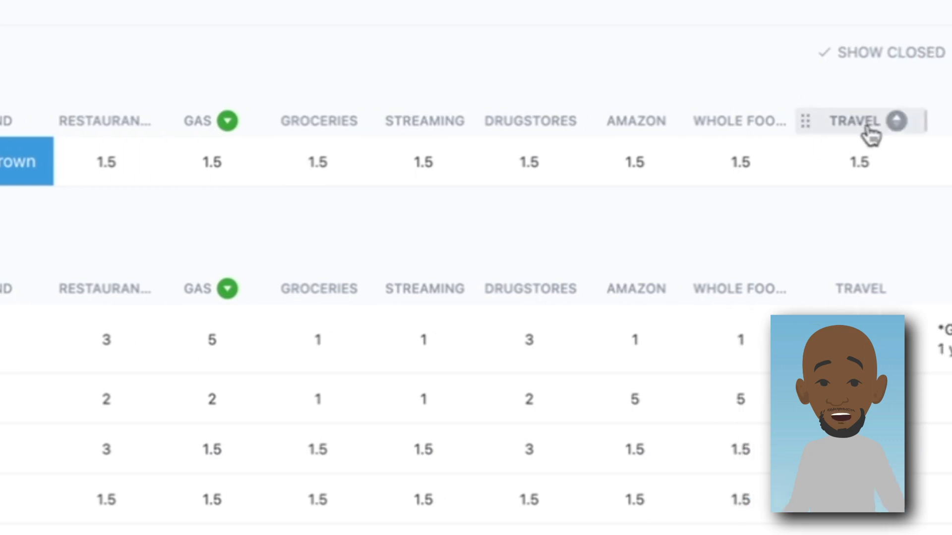
click(897, 120)
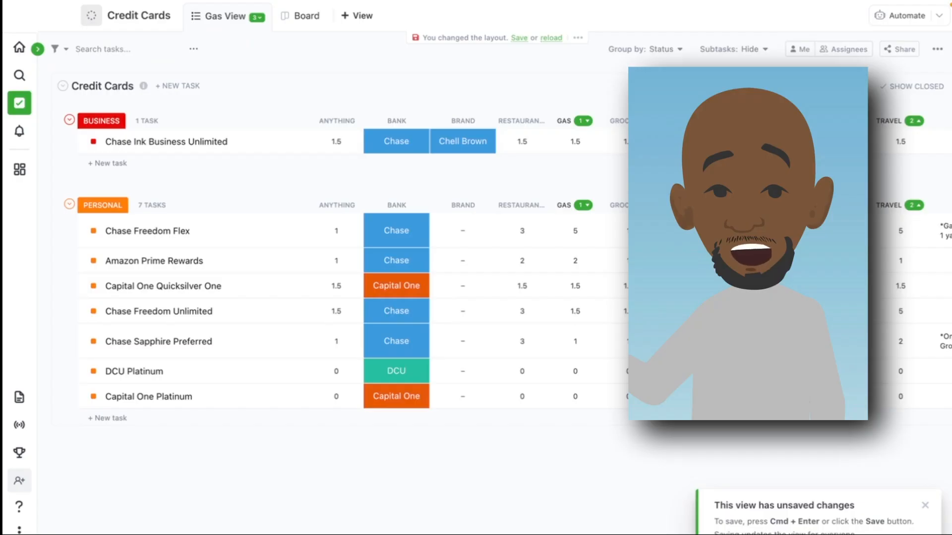
key(super+Return)
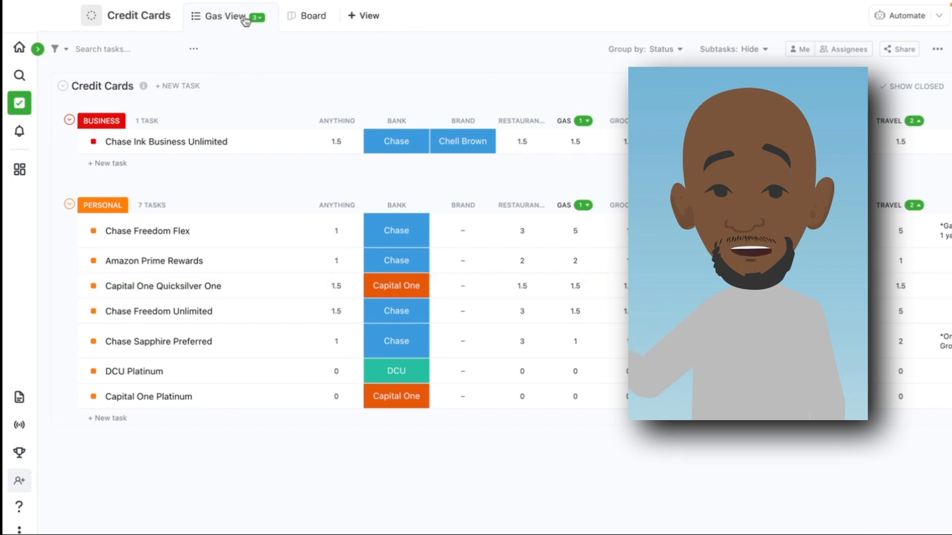
Show and dismiss the Gas View's options, and clear the sort on the Travel column.
click(245, 19)
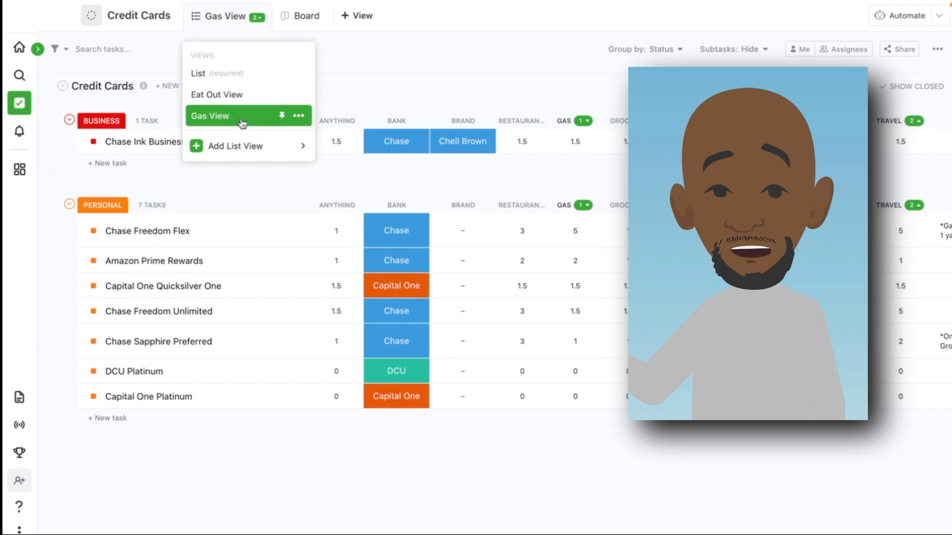
click(299, 117)
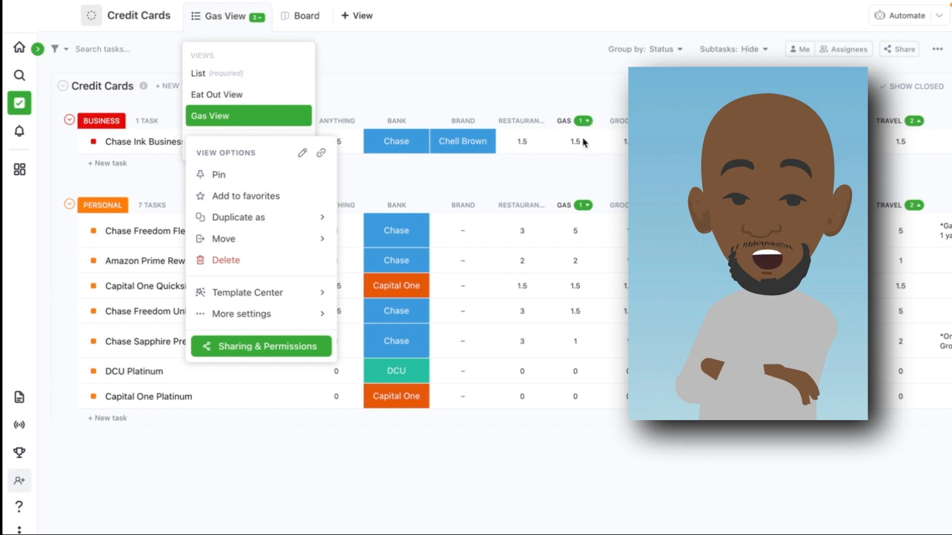
click(559, 159)
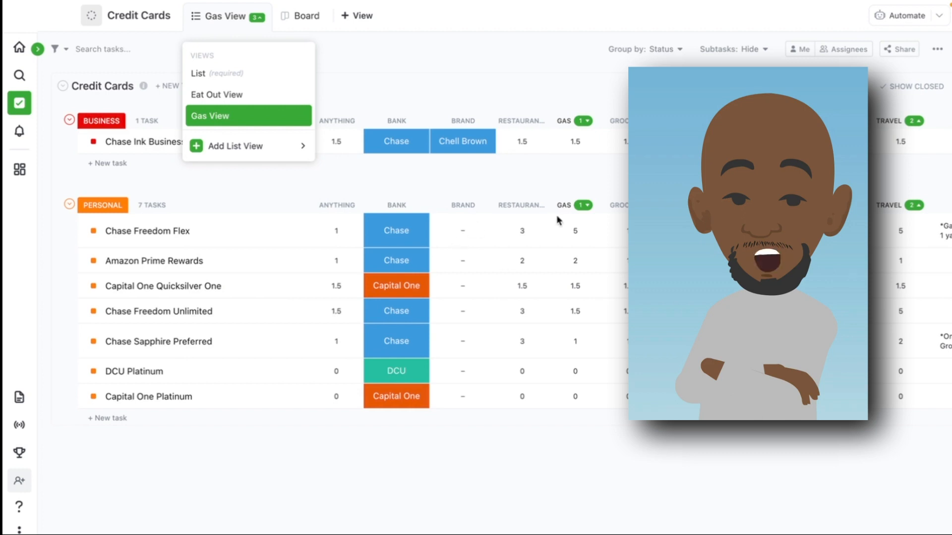
click(584, 209)
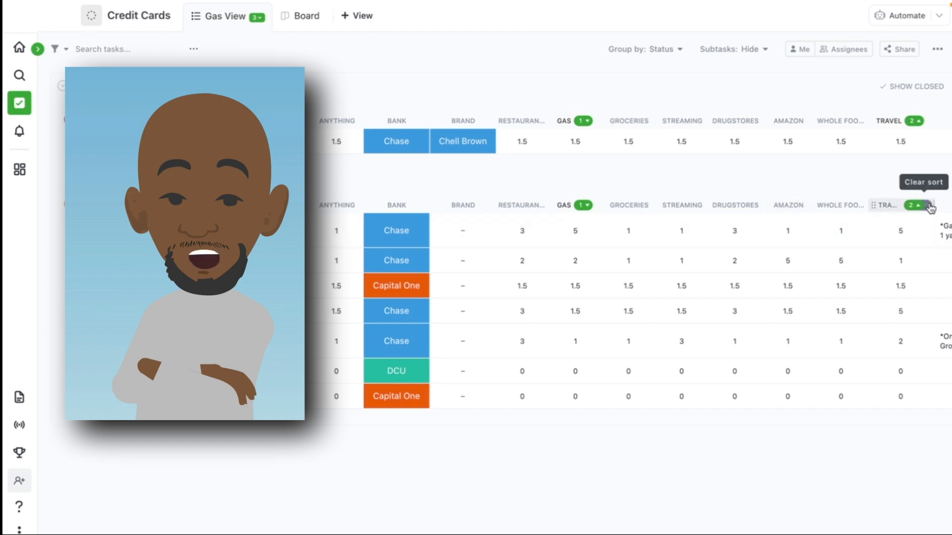
click(929, 206)
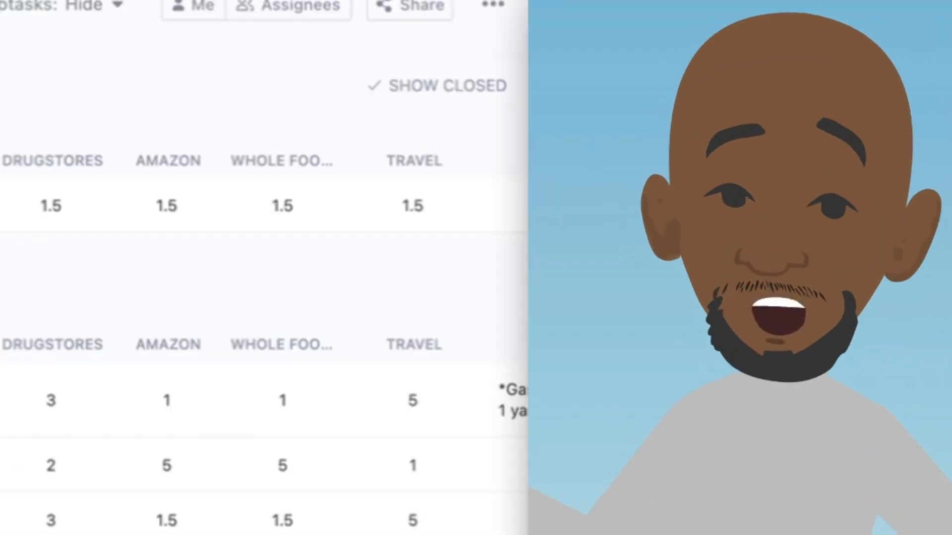
Read the full note on the Chase Freedom Flex card and close it.
scroll(440, 389, right, 3)
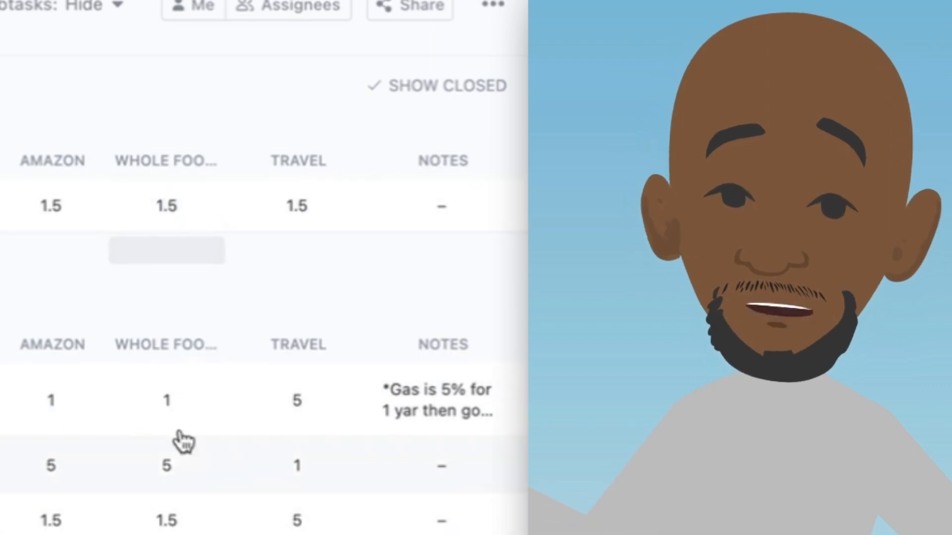
click(446, 408)
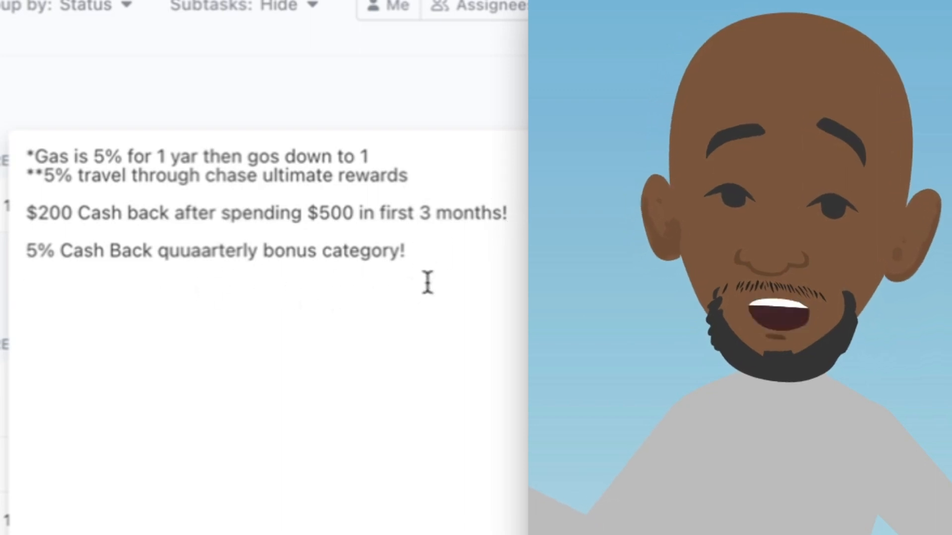
double_click(419, 259)
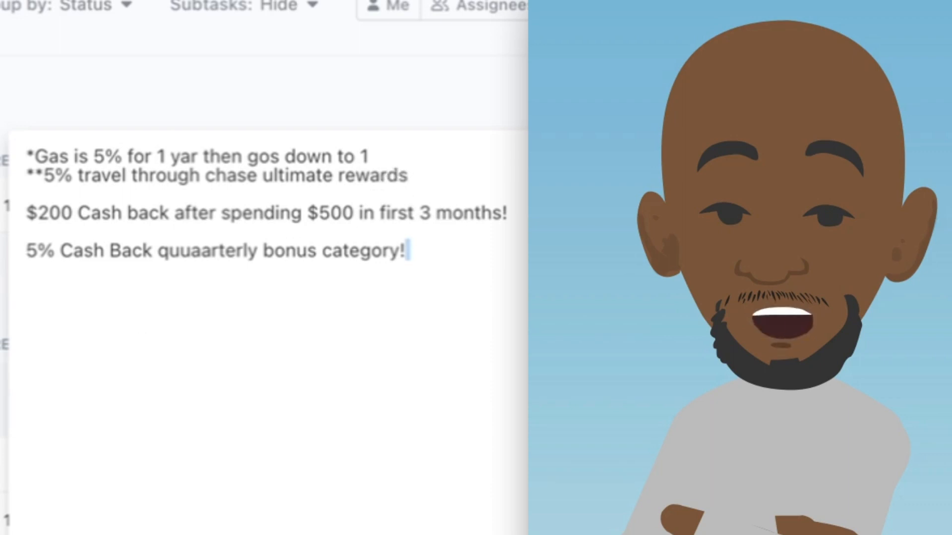
key(Escape)
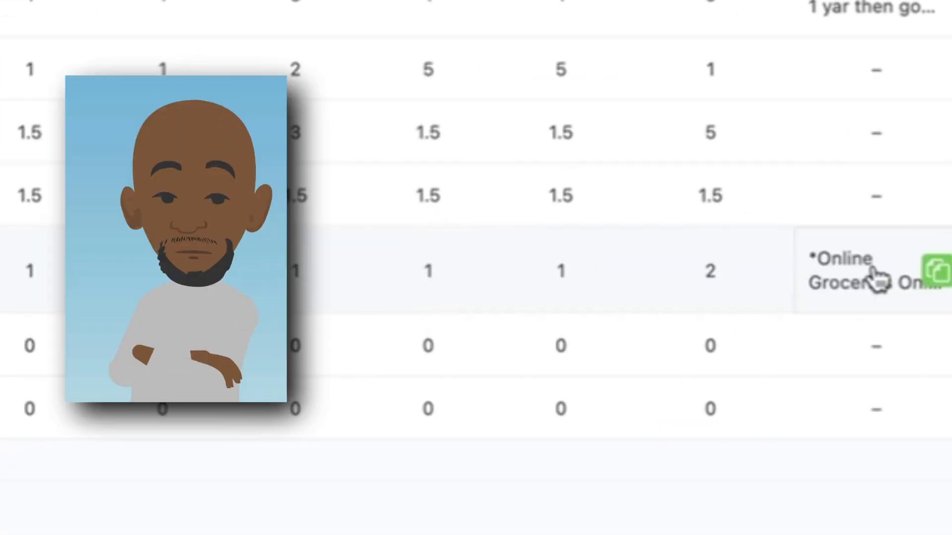
Read the full note on the Chase Sapphire Preferred card and close it.
click(930, 350)
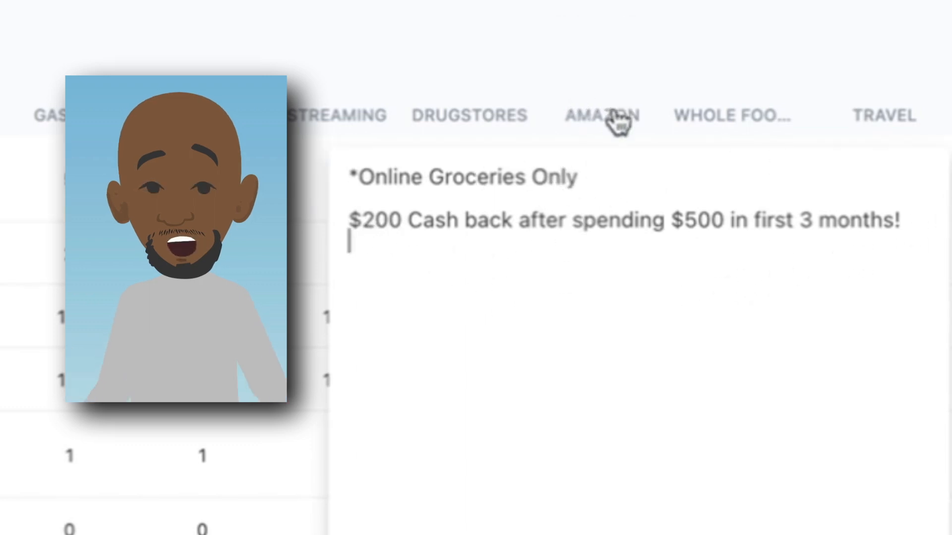
key(Escape)
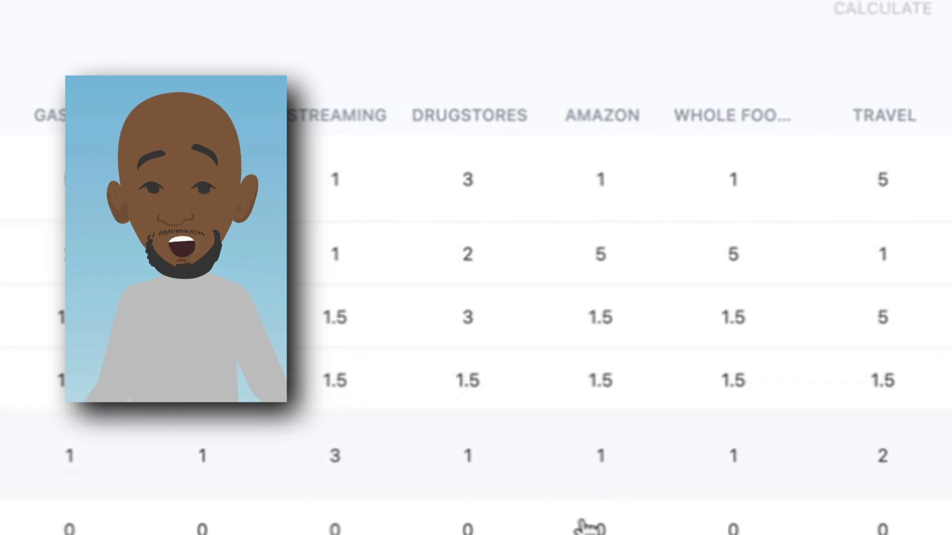
click(349, 241)
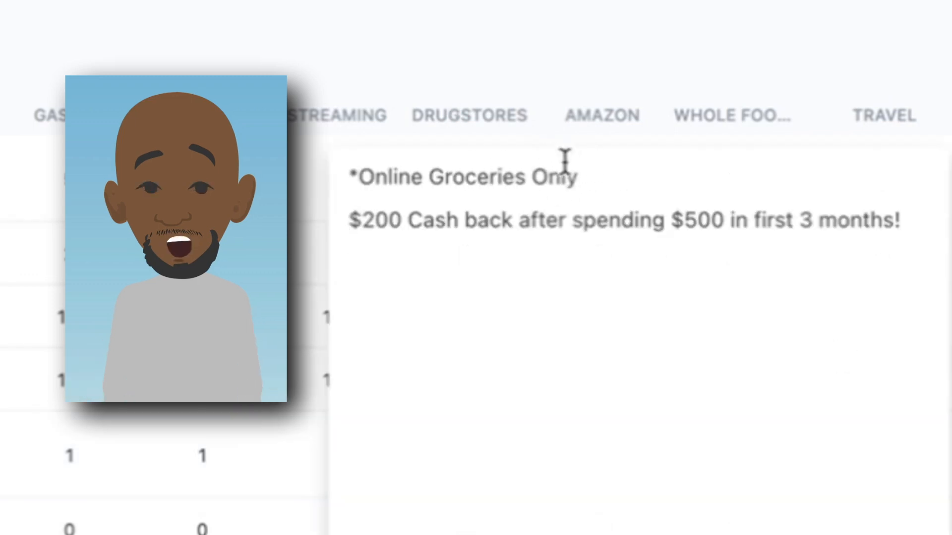
click(217, 484)
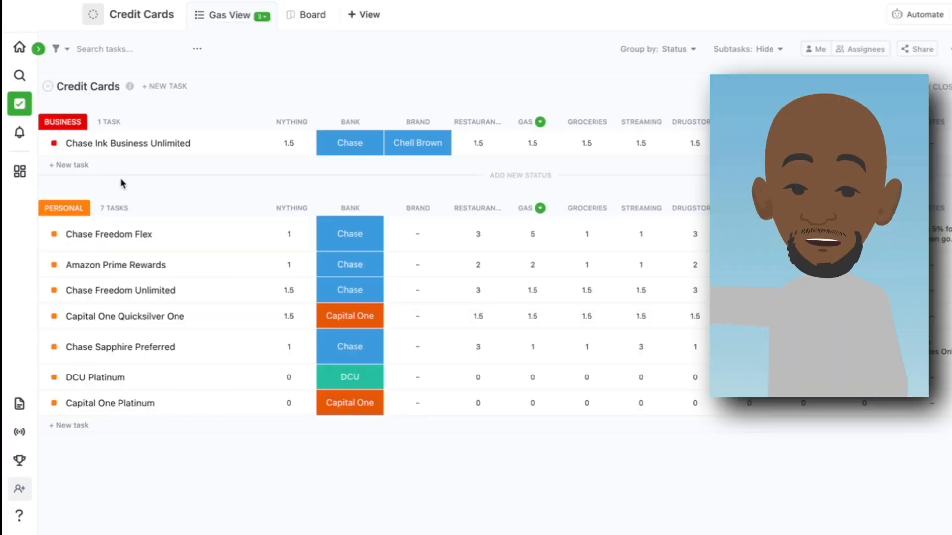
Add a task named "Chase Ink Business Cash" to the Business group.
click(77, 170)
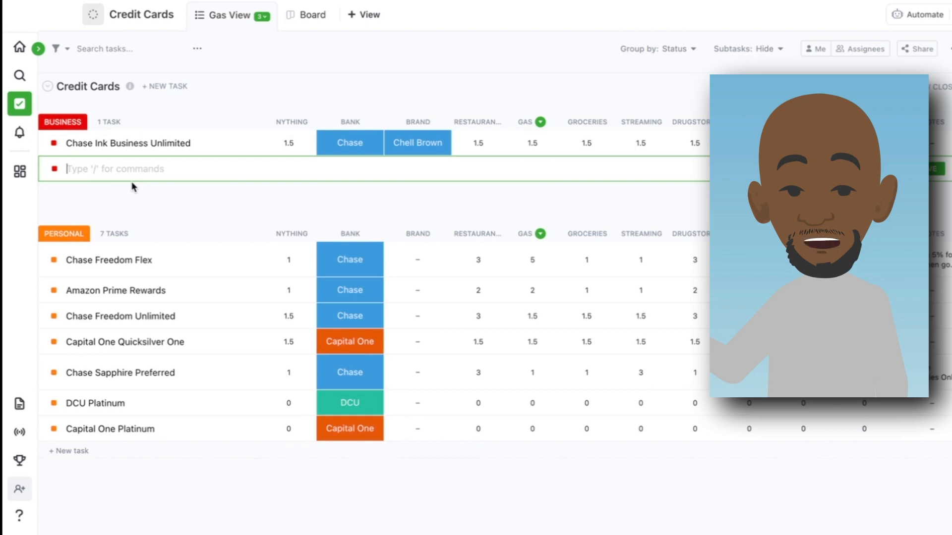
text(Chaas)
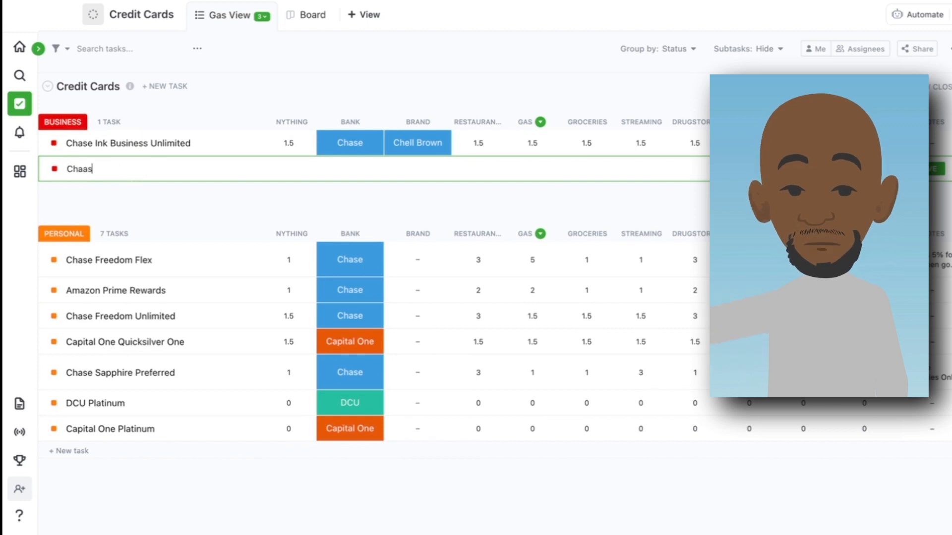
key(BackSpace)
key(BackSpace)
text(se Ink Business Cash)
key(Return)
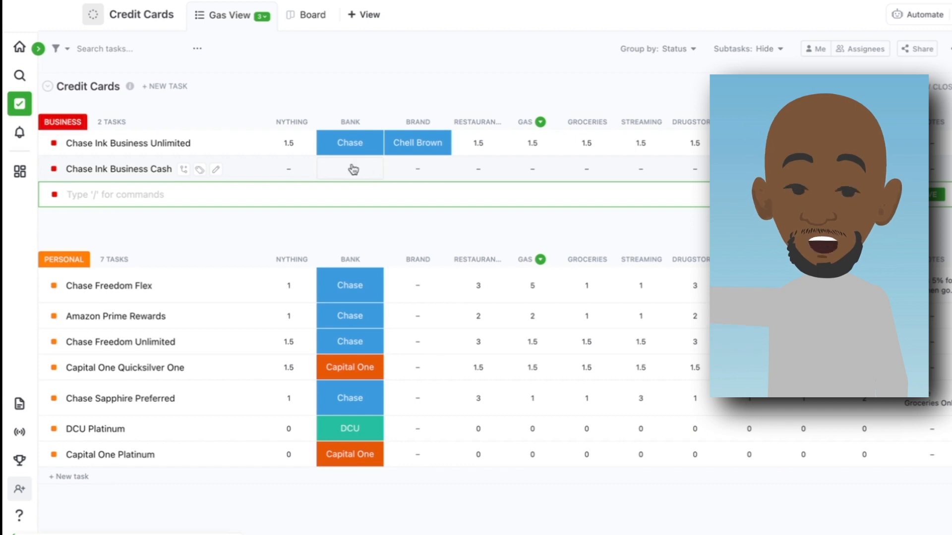
Set the Chase Ink Business Cash task's Bank to Chase and its Brand to AdamHelper.
click(353, 169)
click(400, 306)
click(419, 169)
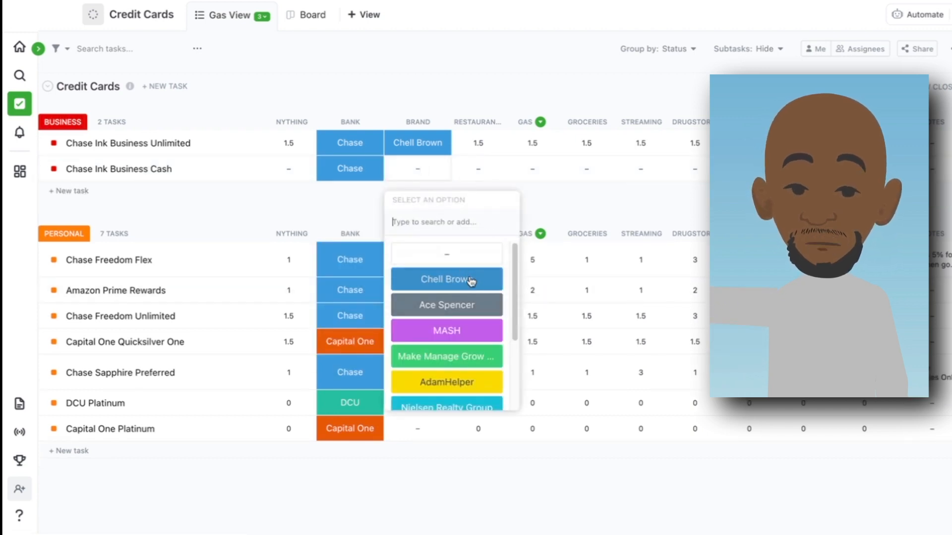
scroll(469, 288, down, 1)
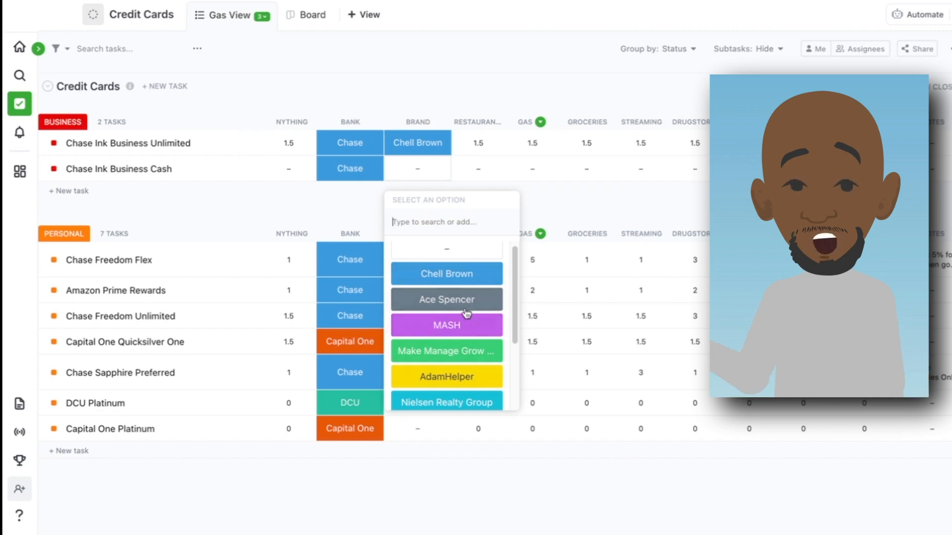
click(457, 380)
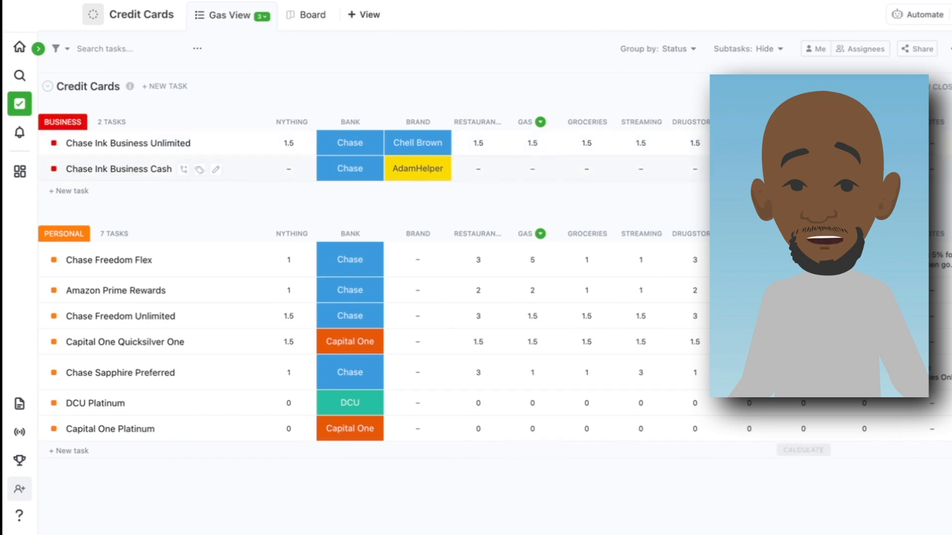
Set the Chase Ink Business Cash card's reward rates to 1 for Anything, 2 for Restaurants and 2 for Gas.
click(288, 175)
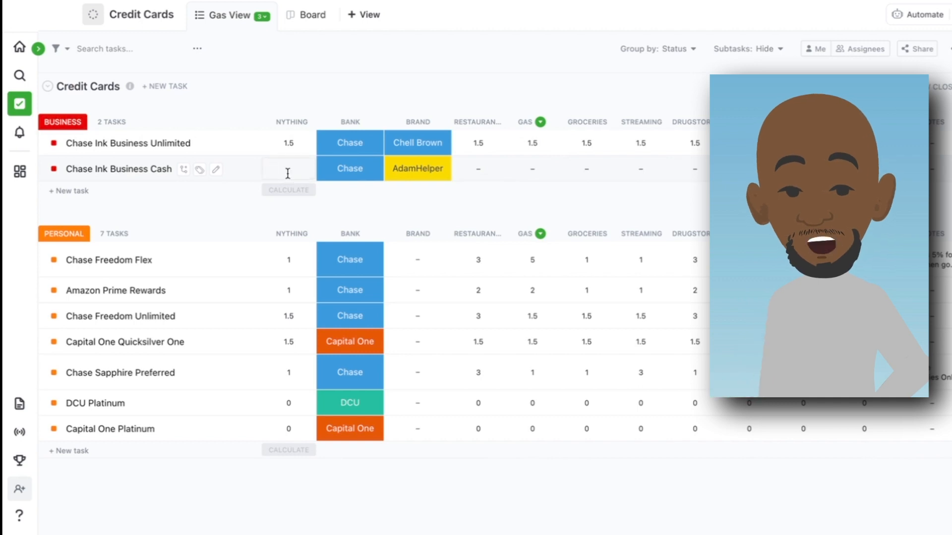
text(1)
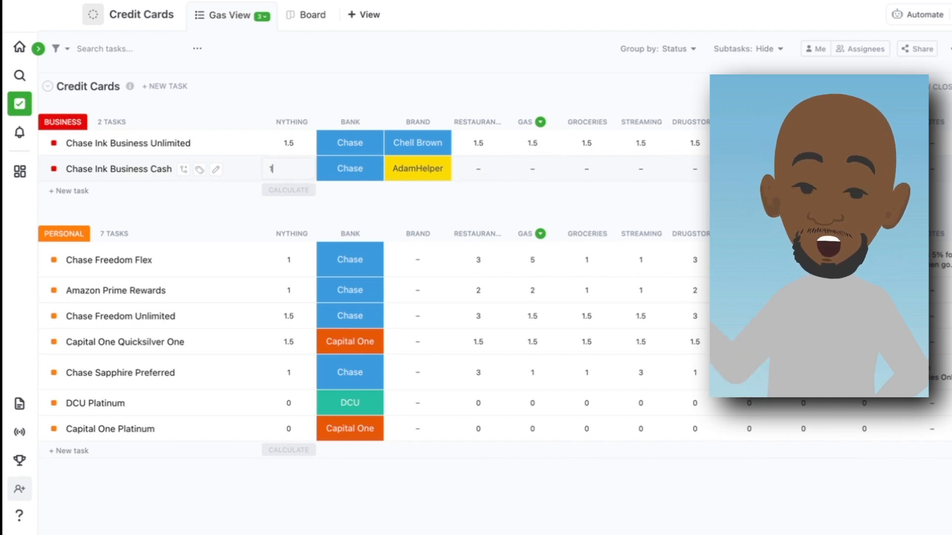
click(483, 169)
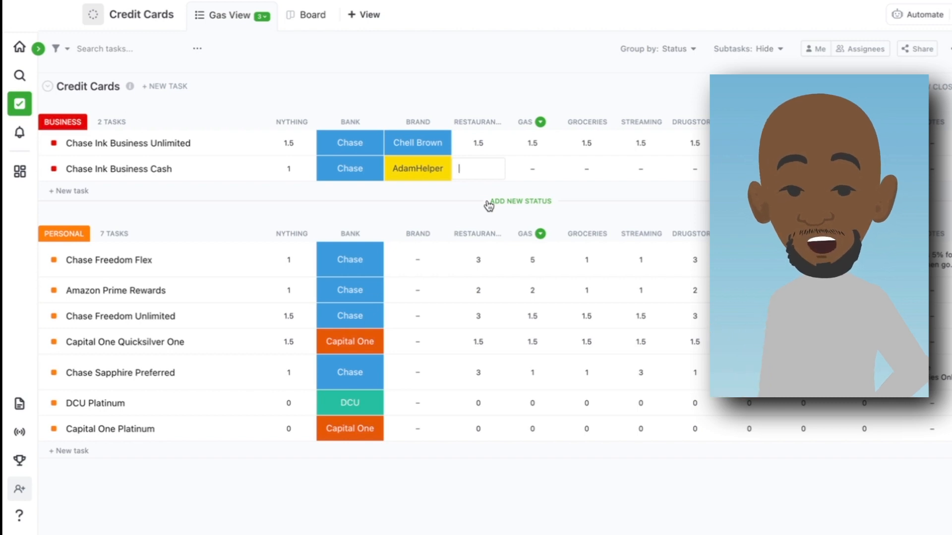
text(2)
click(538, 171)
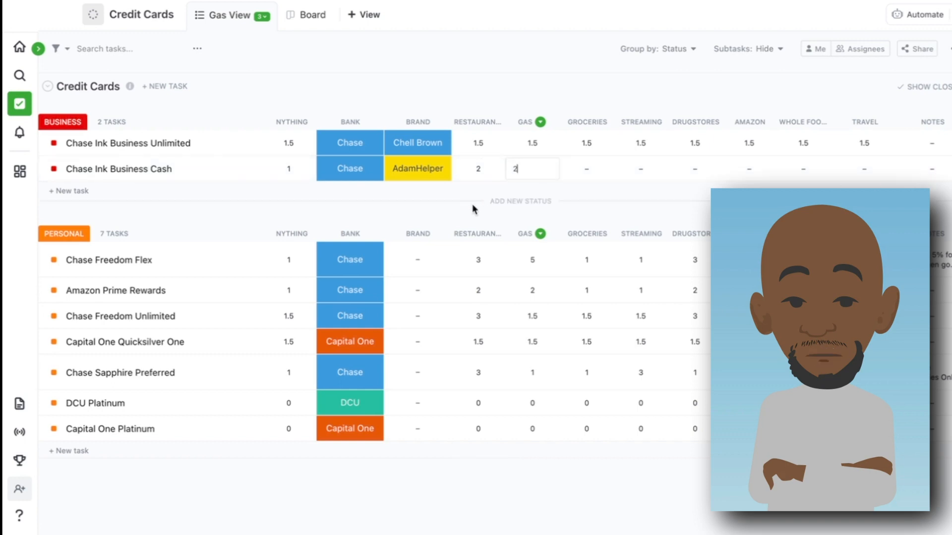
click(481, 57)
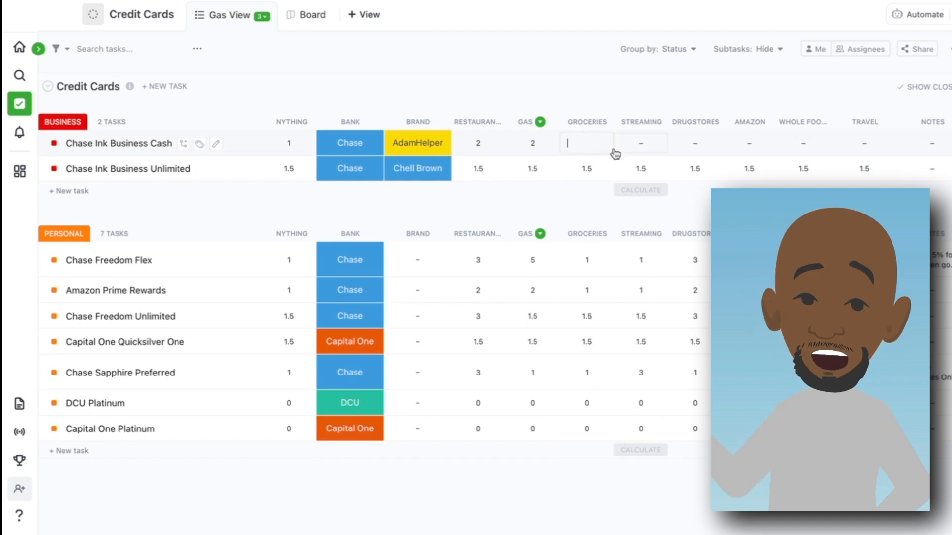
Set the Chase Ink Business Cash card's Groceries, Streaming, Drugstores, Amazon, Whole Foods and Travel rates to 1 each.
text(1)
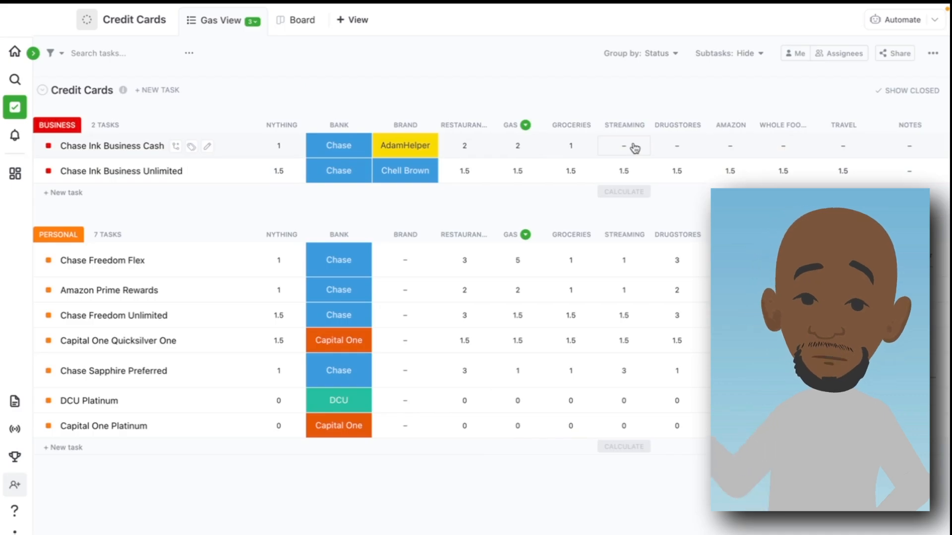
click(635, 146)
text(1)
click(677, 145)
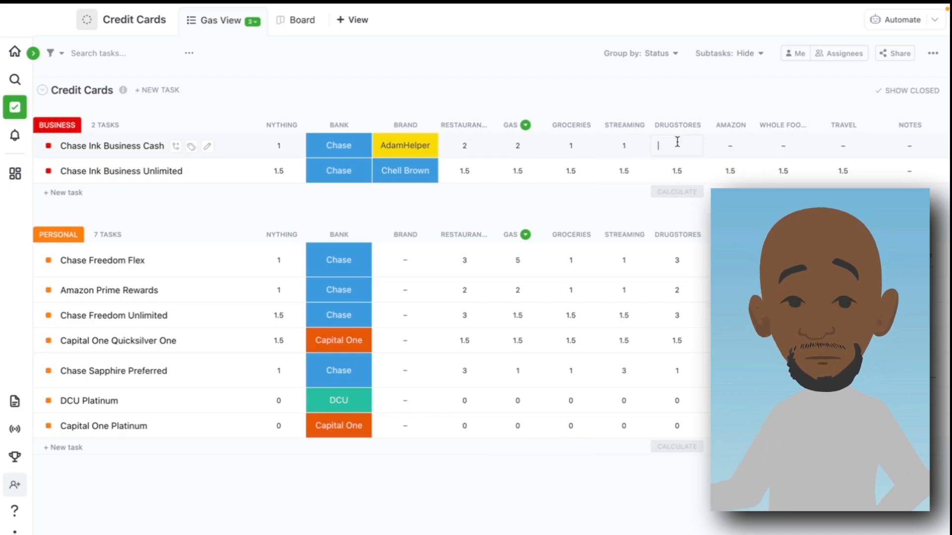
click(734, 147)
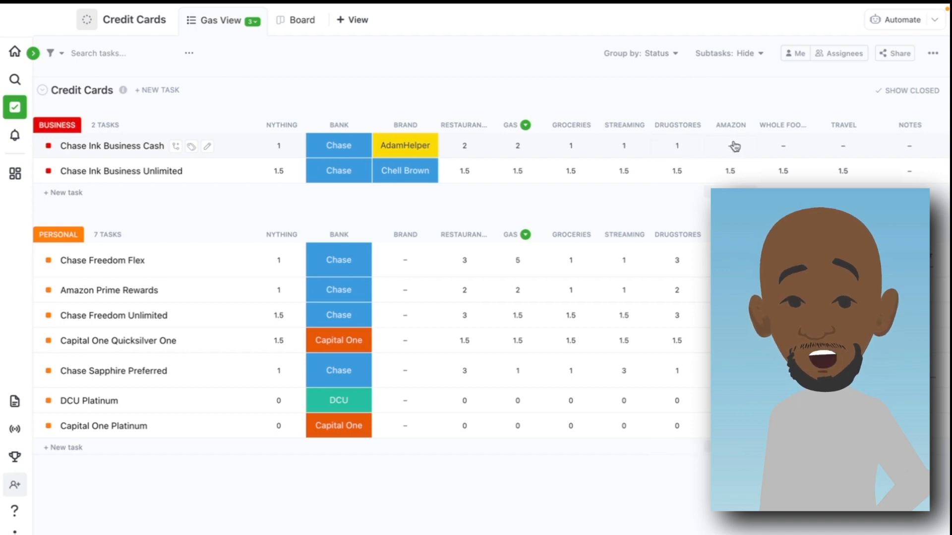
text(1)
click(773, 141)
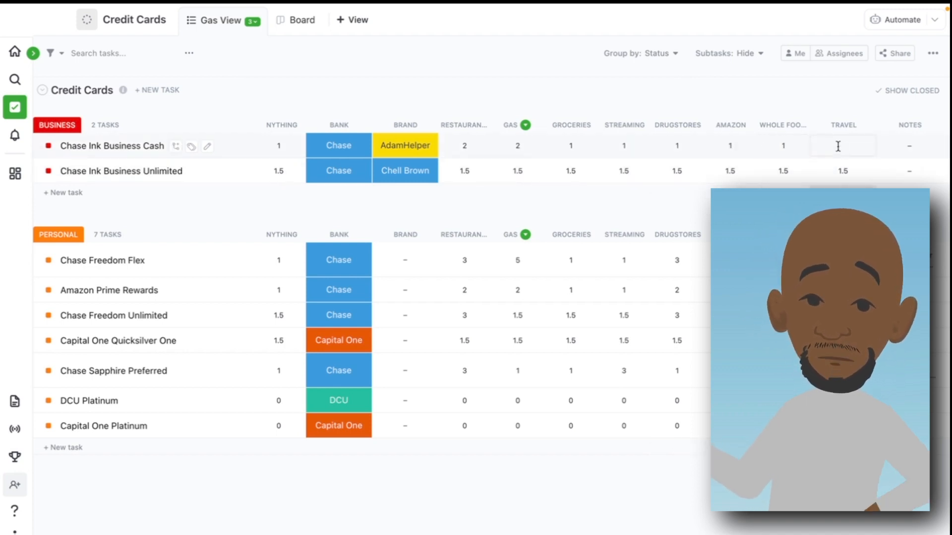
text(1)
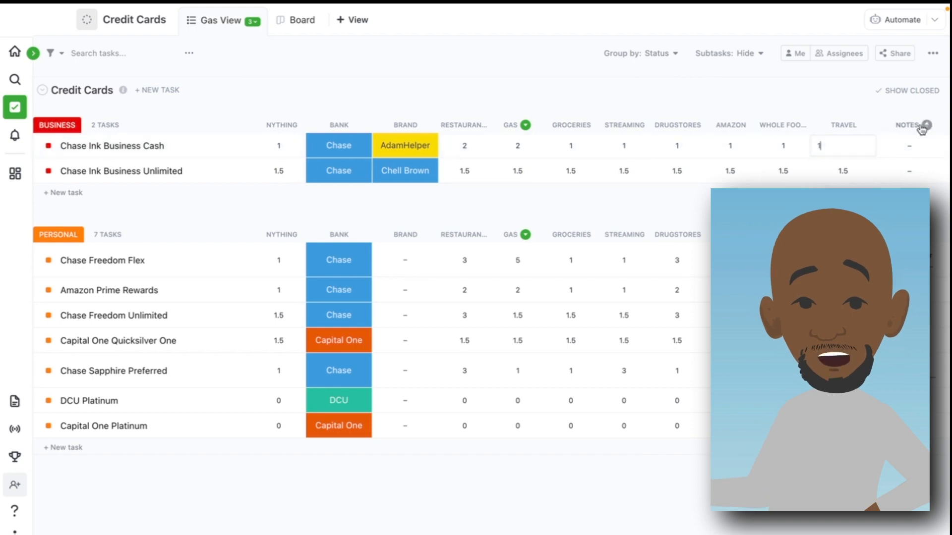
click(696, 97)
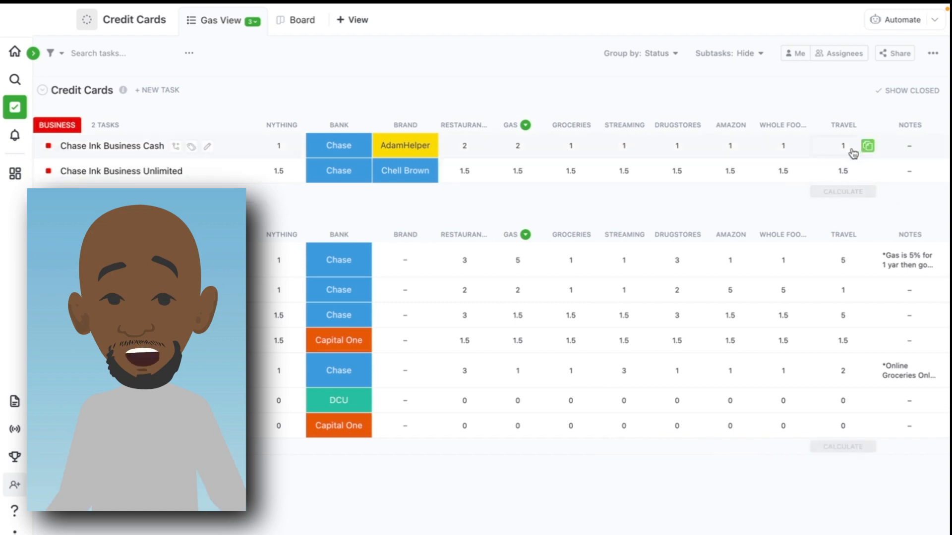
Add a Number column named "Office Supplies" and set the Chase Ink Business Cash card's rate in it to 5.
scroll(711, 140, right, 1)
scroll(713, 142, right, 3)
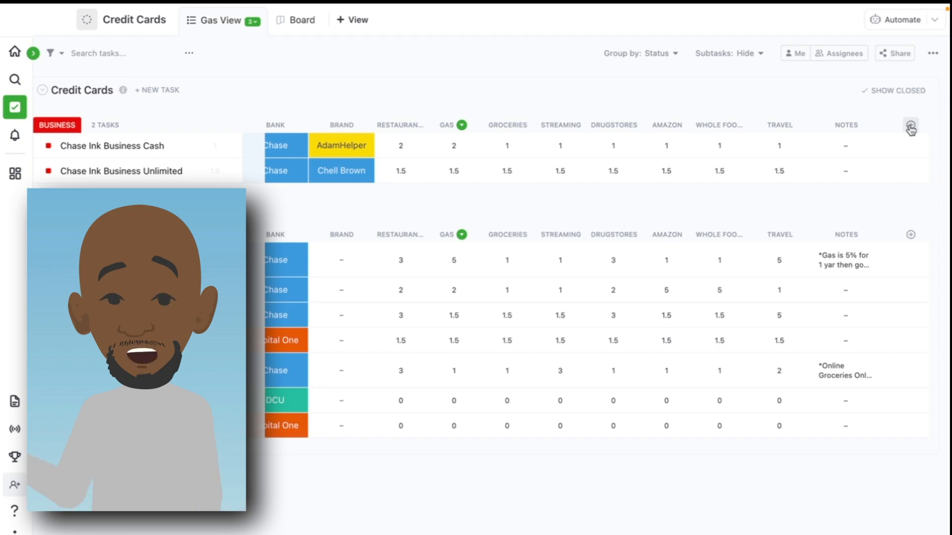
click(912, 125)
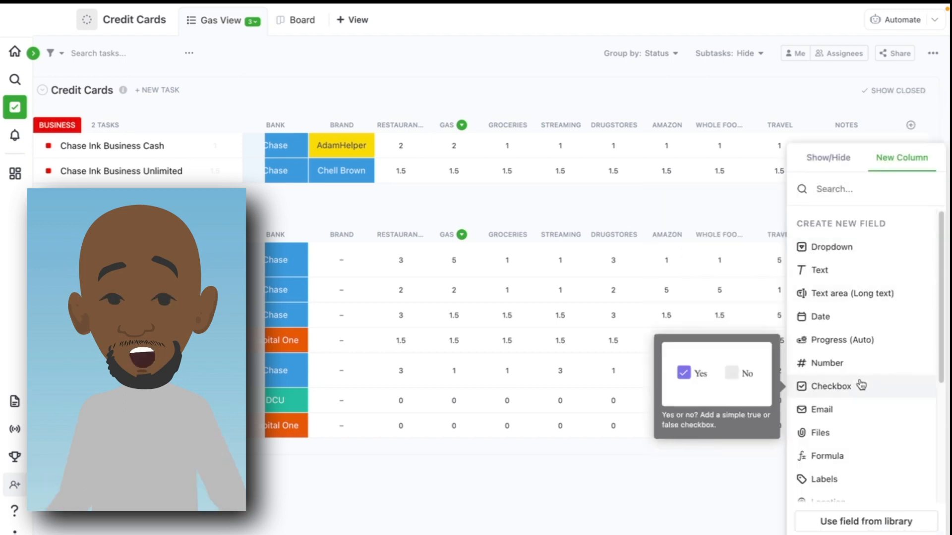
click(852, 360)
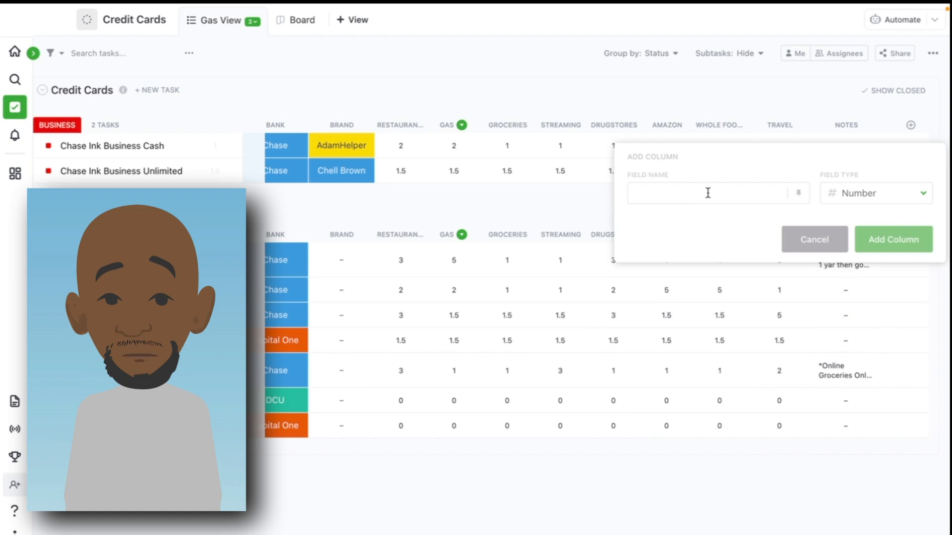
text(Office Supplies)
key(Return)
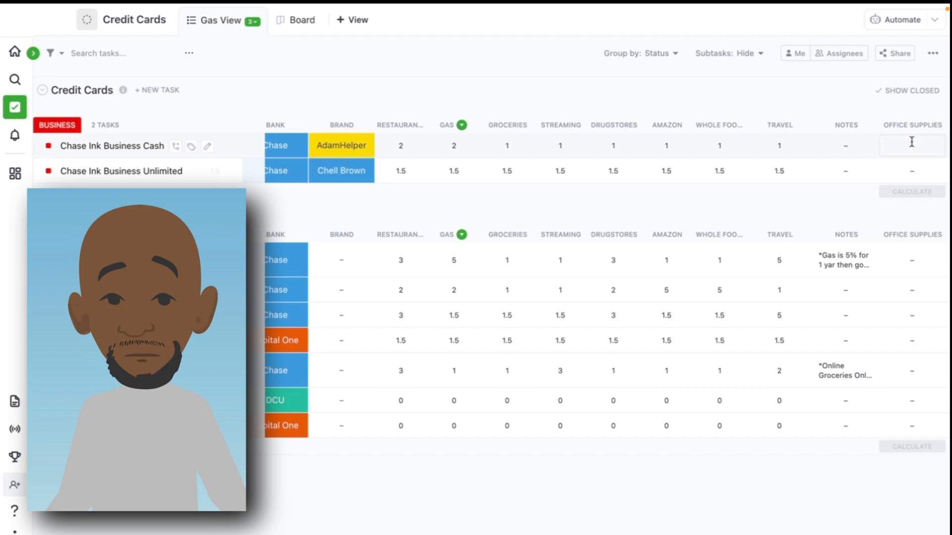
text(5)
key(Return)
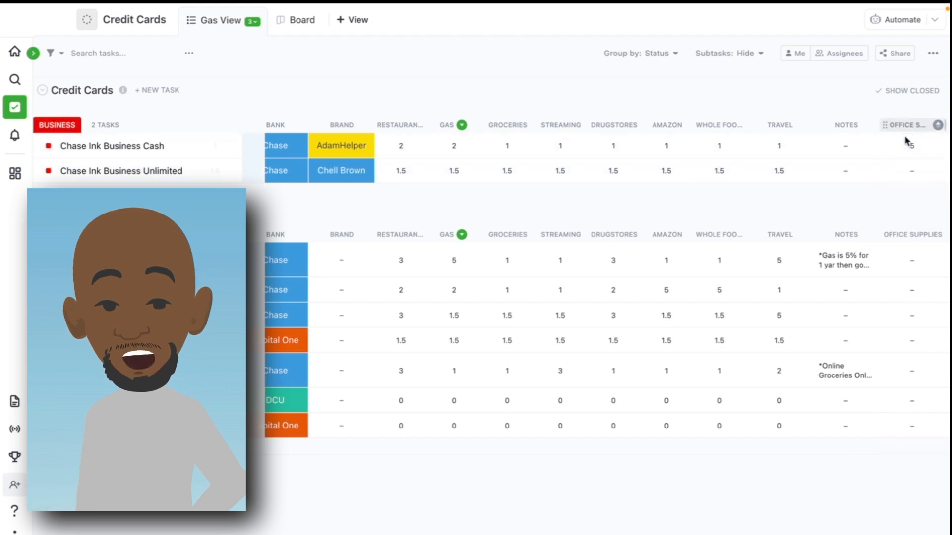
Add a Number column named "Internet Cable Ph" and set the Chase Ink Business Cash card's rate in it to 5.
scroll(908, 129, right, 2)
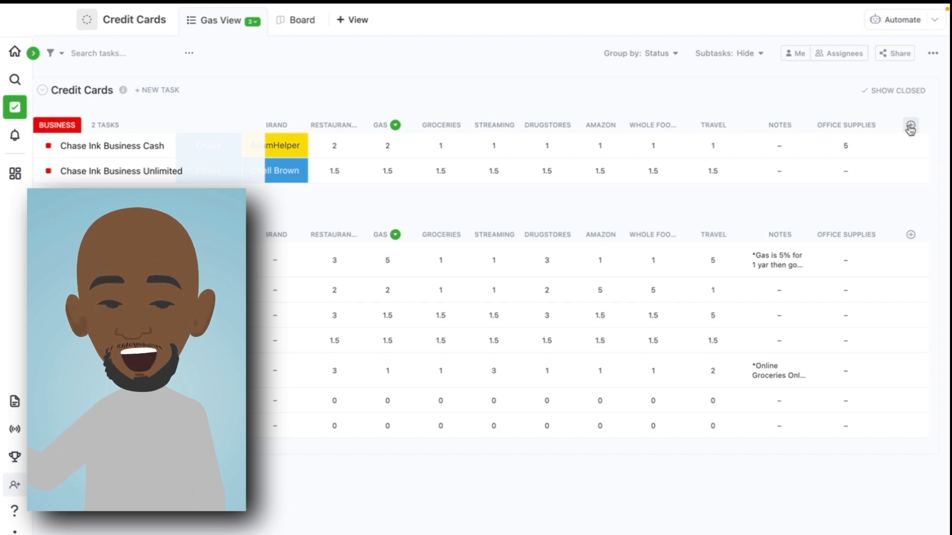
click(910, 127)
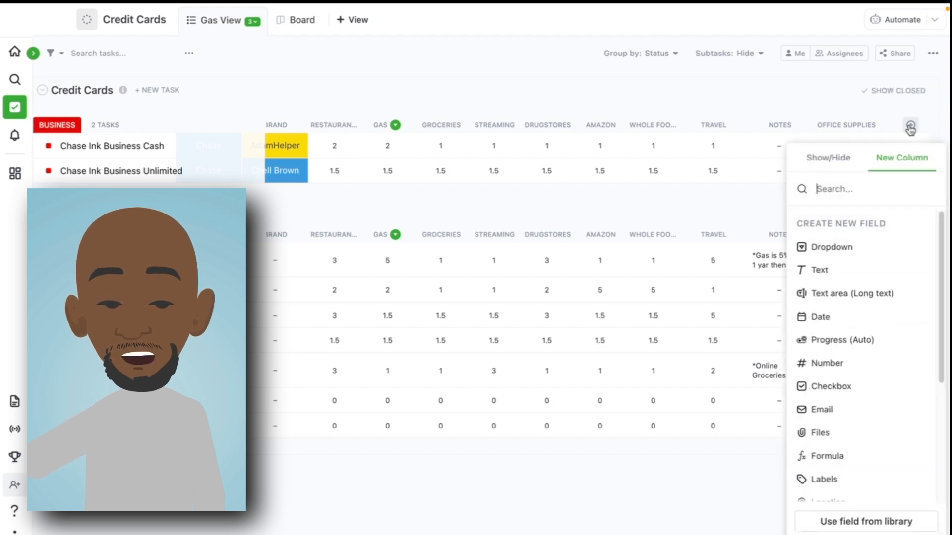
click(826, 364)
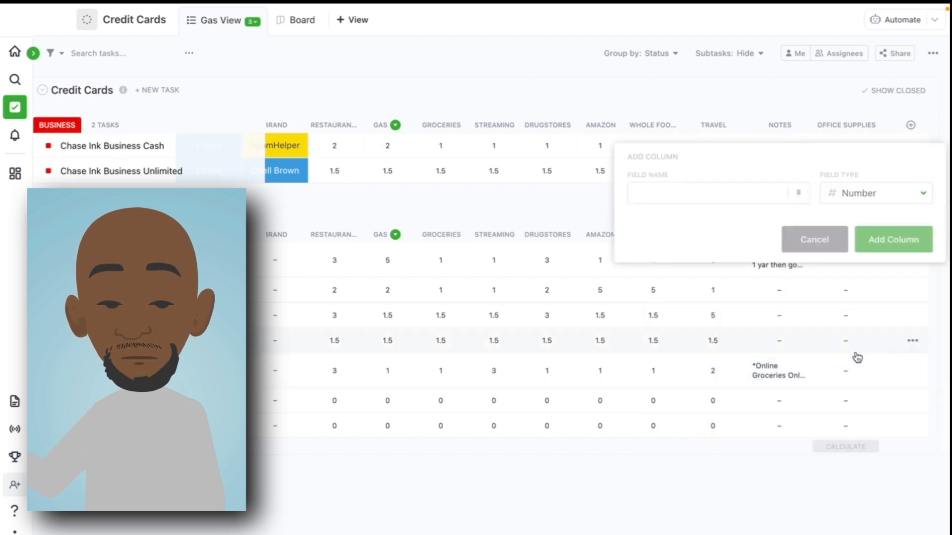
text(Internet Cabl)
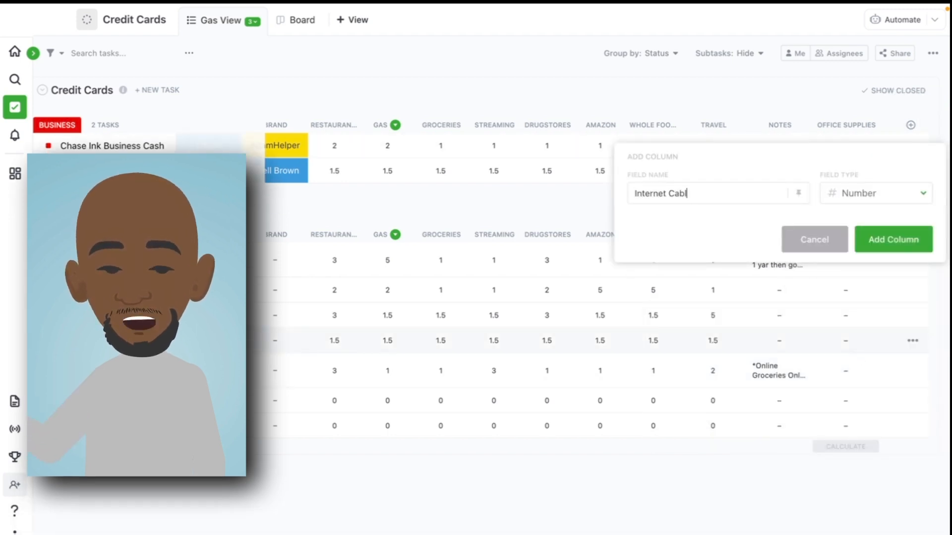
text(e Ph)
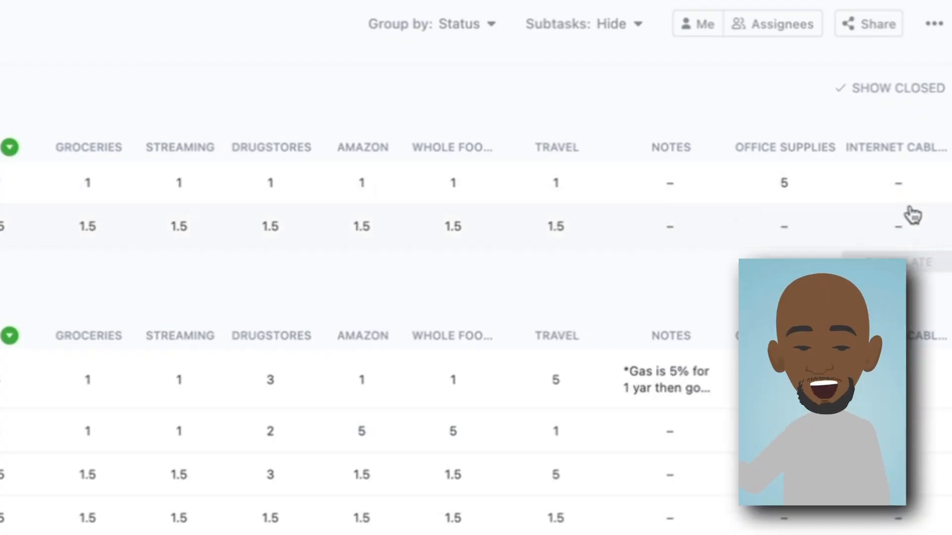
click(903, 181)
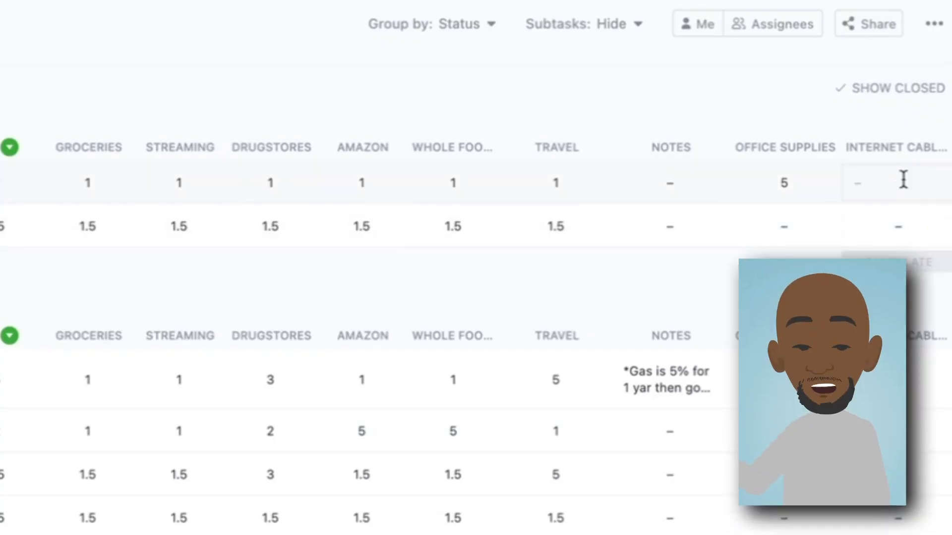
text(5)
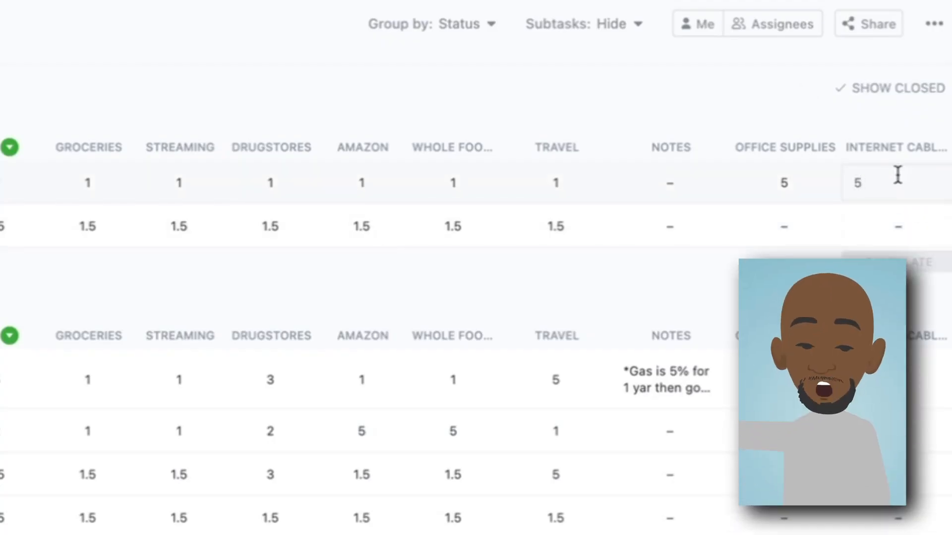
key(Return)
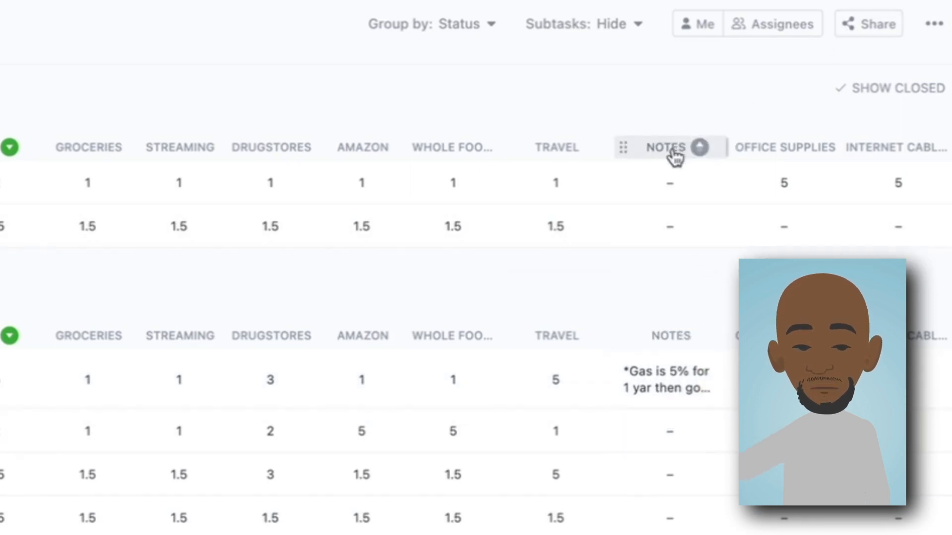
Move the Notes column behind the Office Supplies and Internet Cable columns so it is the last column.
drag(625, 146, 721, 149)
drag(786, 139, 866, 146)
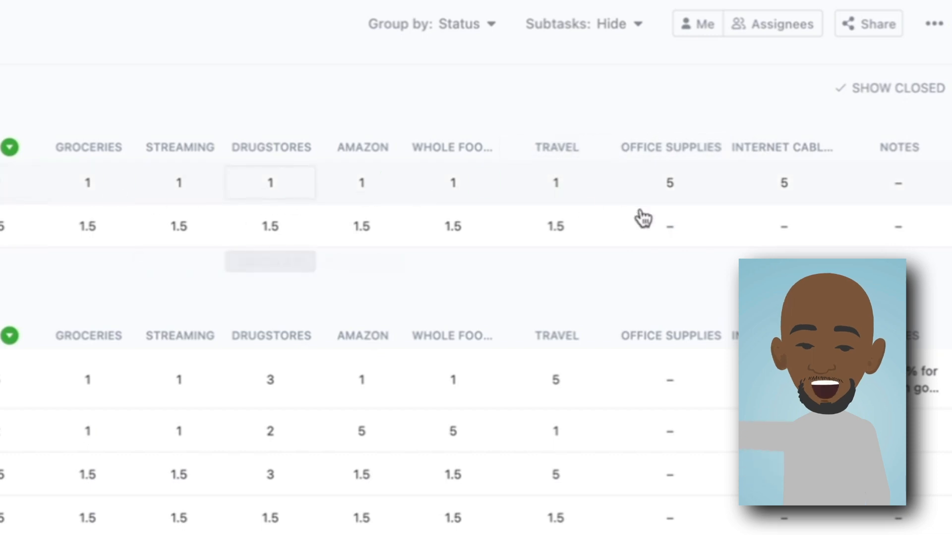
scroll(622, 216, left, 6)
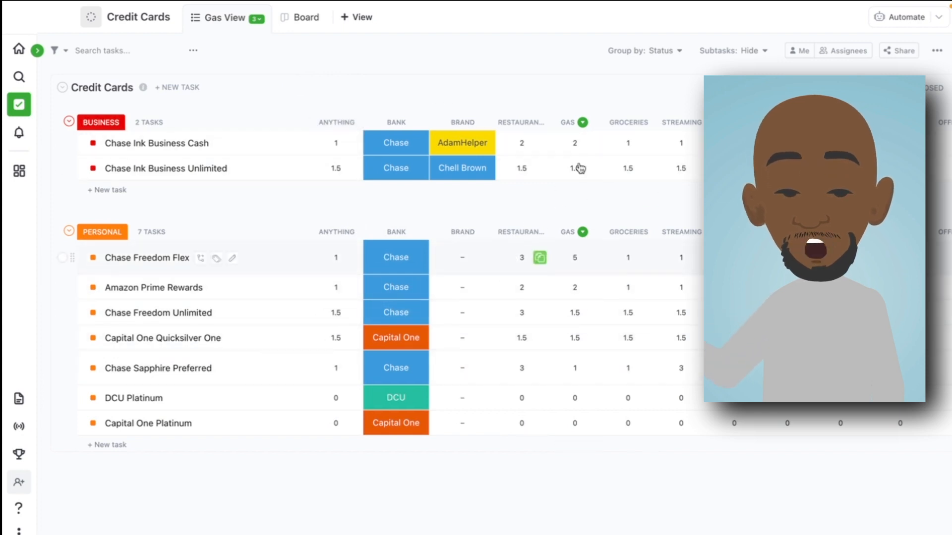
click(257, 19)
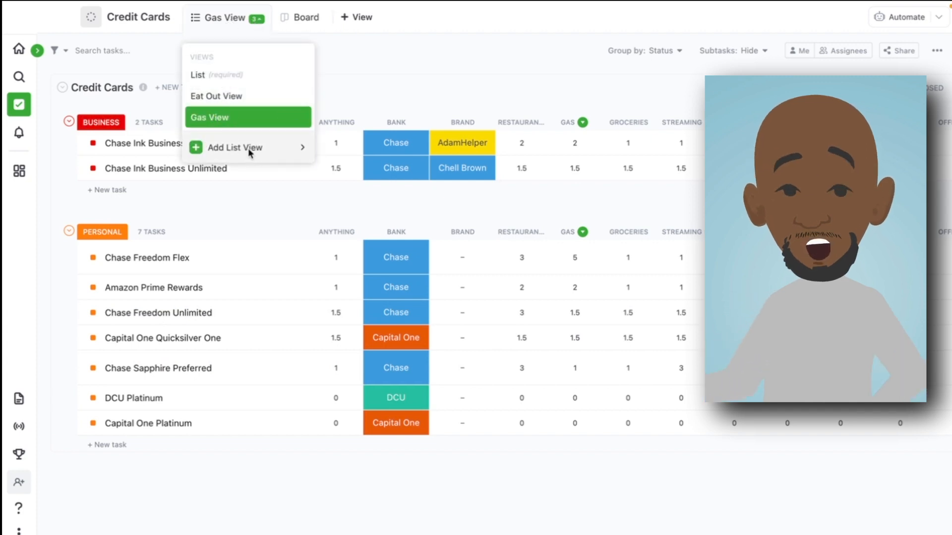
click(260, 151)
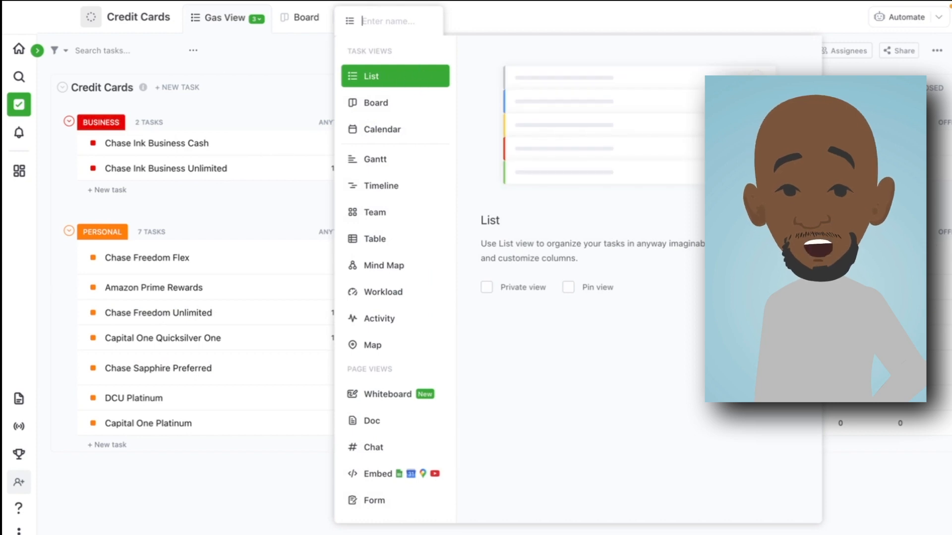
click(865, 288)
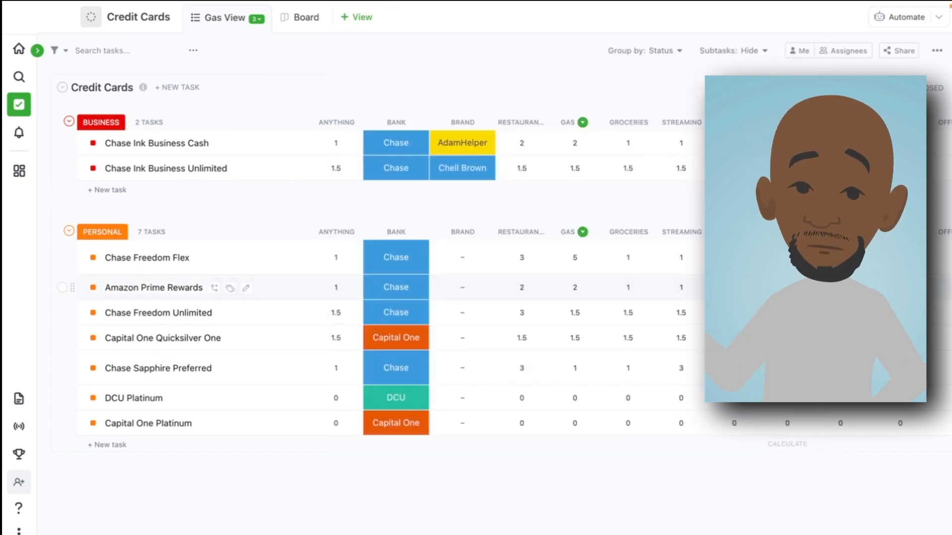
Switch the Credit Cards list from the Gas View to the Eat Out View.
scroll(608, 153, right, 2)
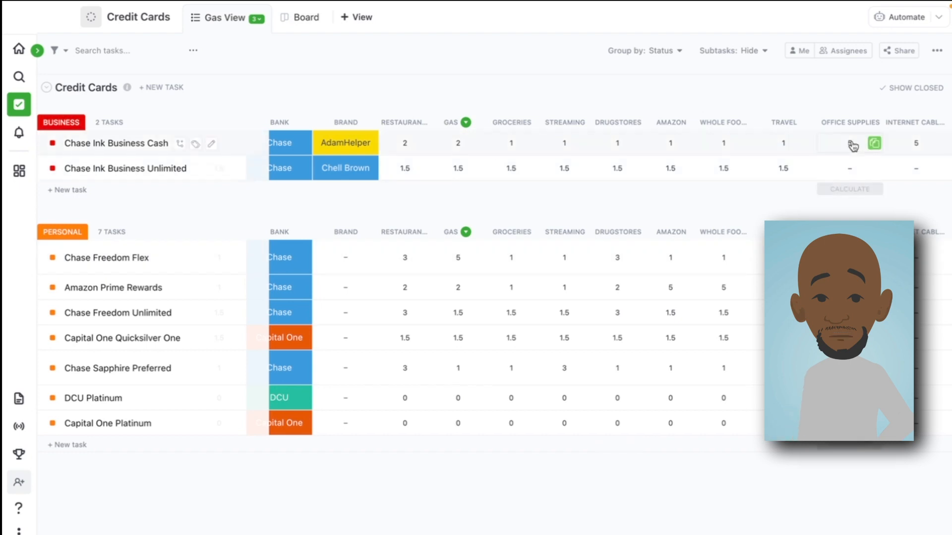
scroll(843, 146, right, 3)
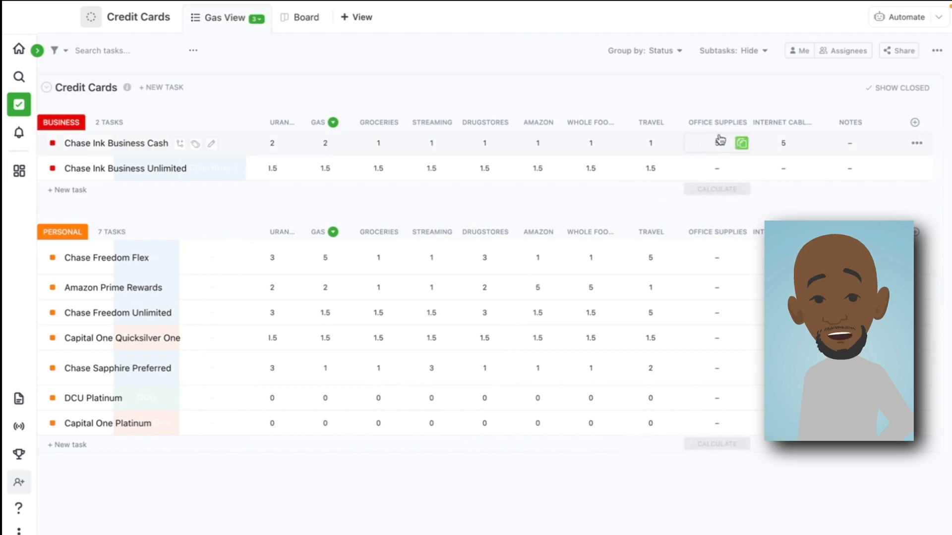
click(234, 20)
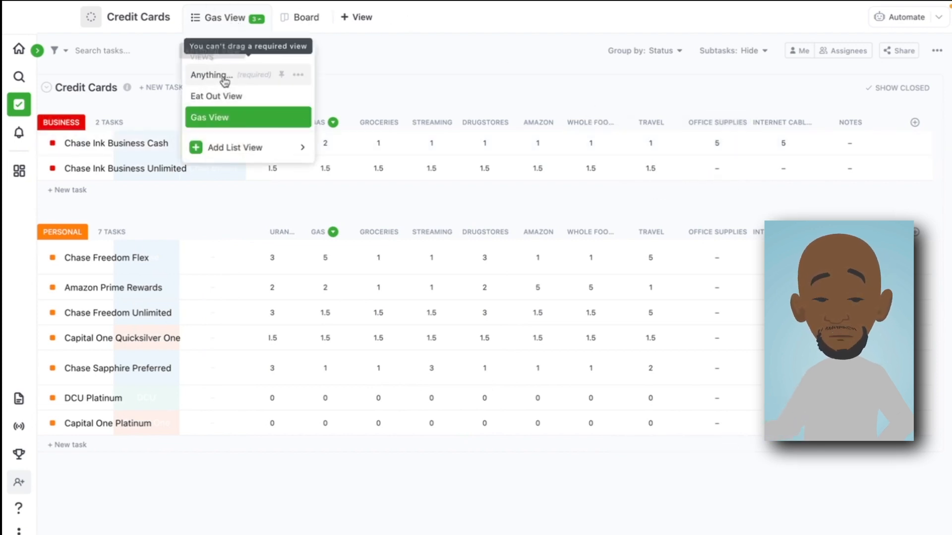
click(219, 96)
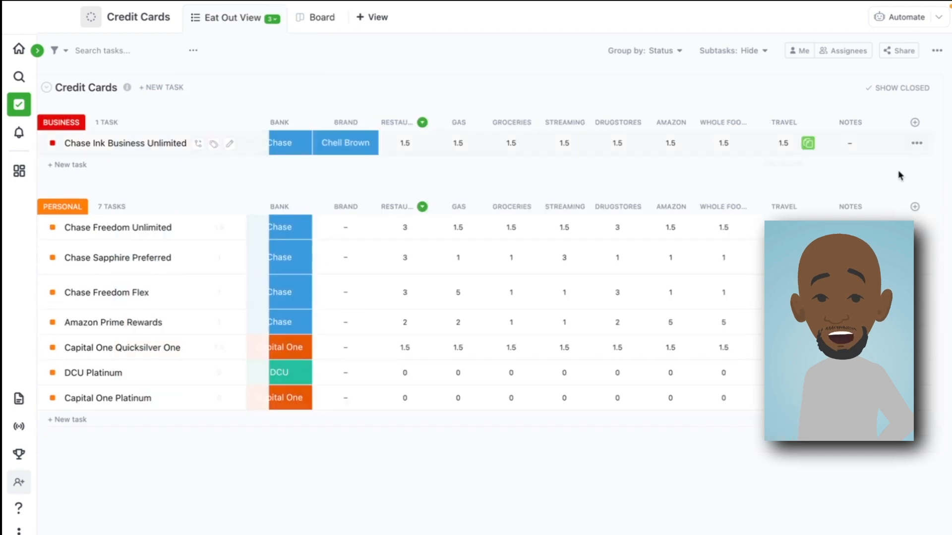
click(915, 123)
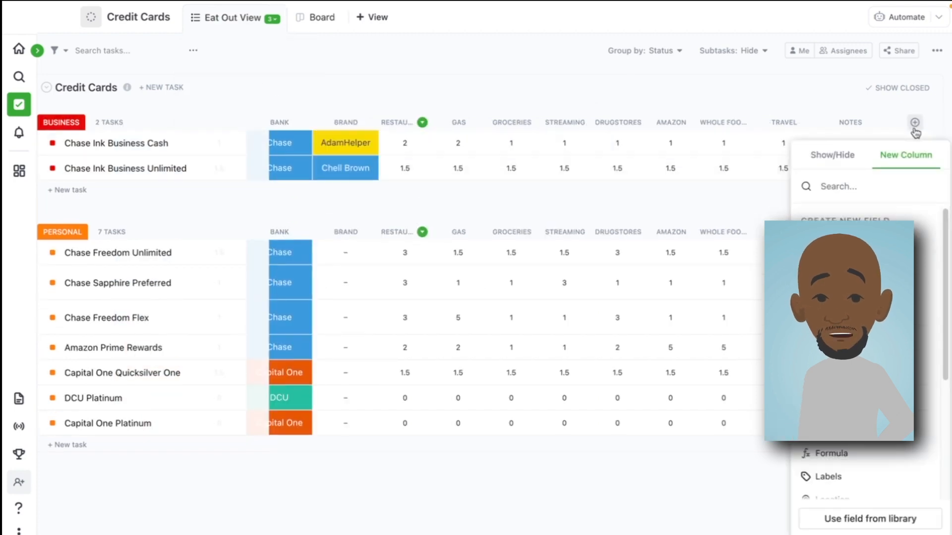
click(907, 520)
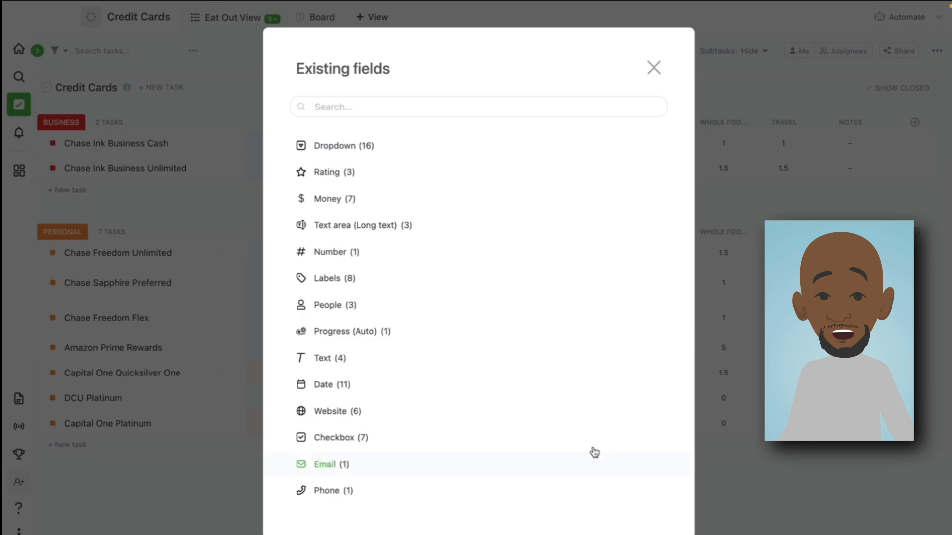
click(349, 253)
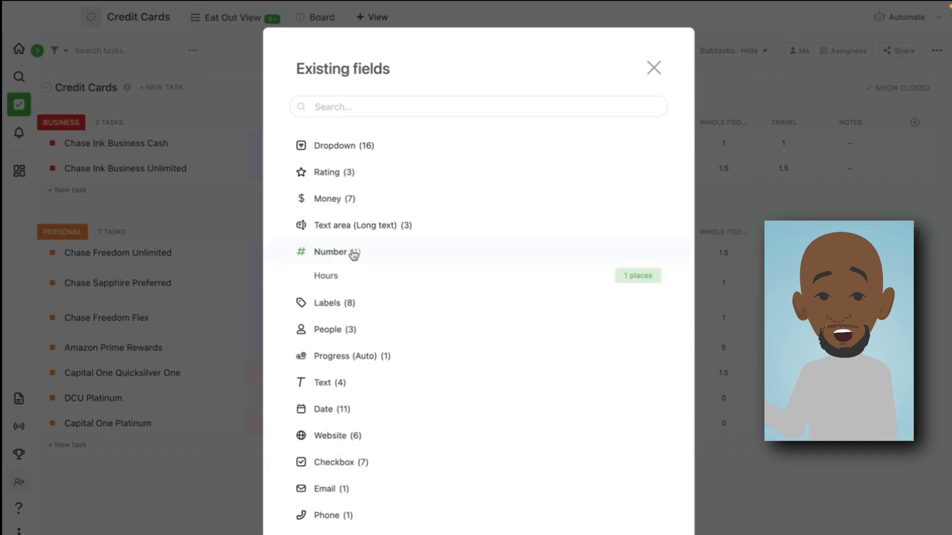
click(354, 253)
click(658, 70)
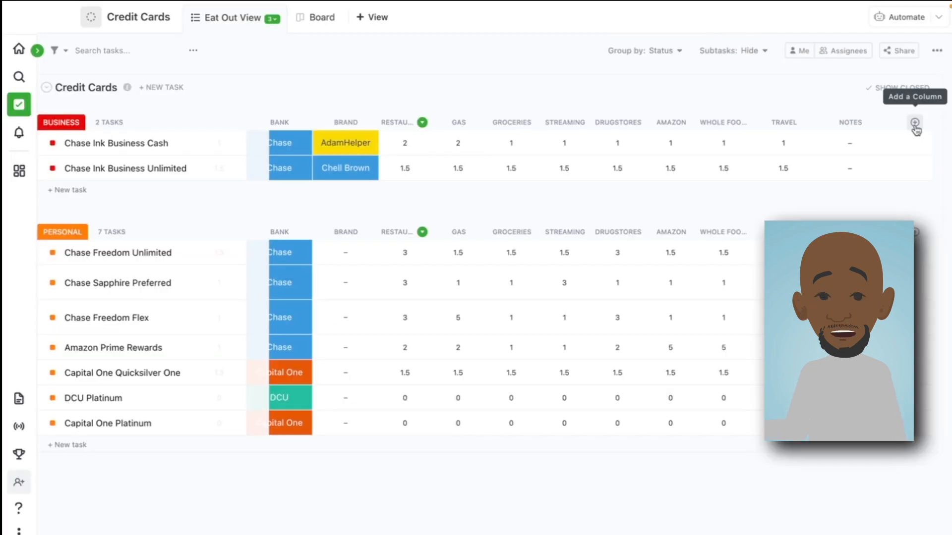
click(915, 122)
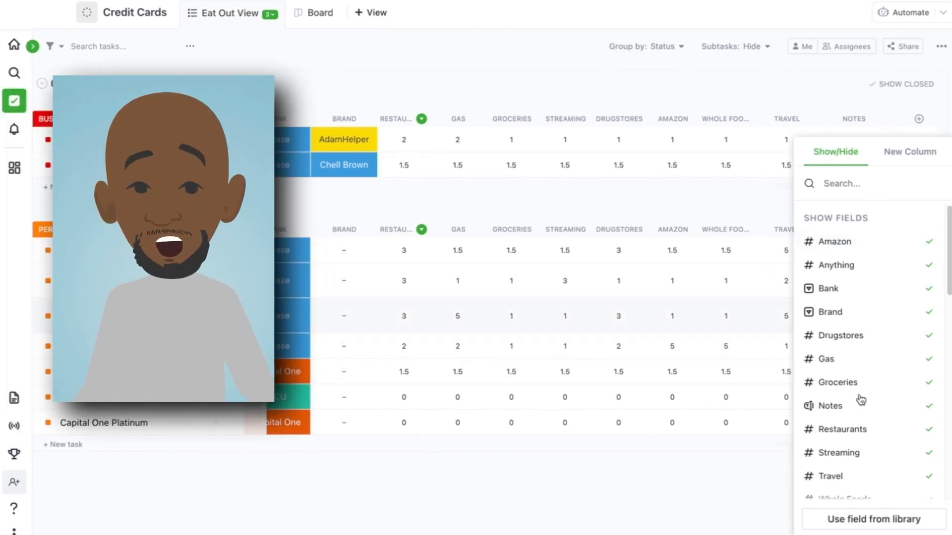
scroll(858, 400, down, 1)
scroll(893, 297, down, 5)
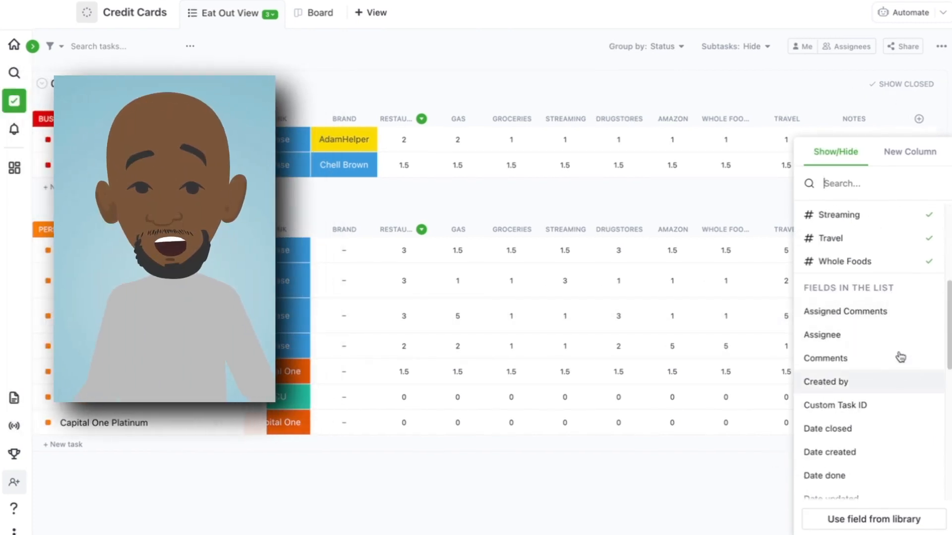
scroll(896, 306, down, 8)
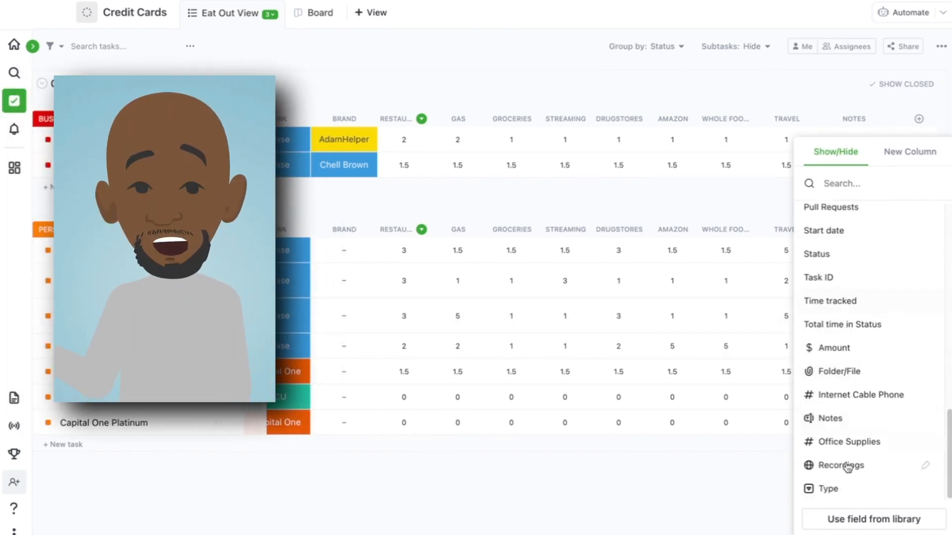
scroll(865, 401, up, 13)
click(911, 126)
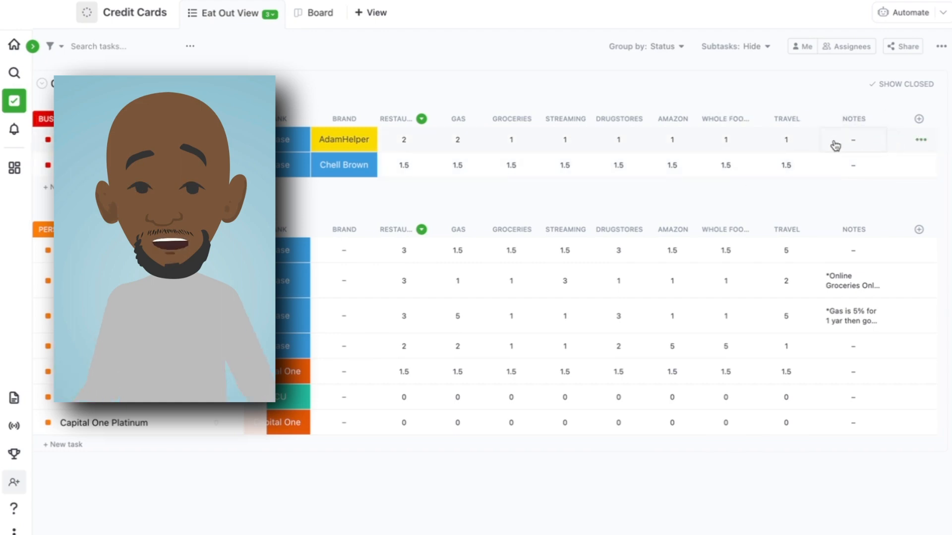
Show the Office Supplies and Internet Cable Phone fields in the Eat Out View and move the Notes column to the end.
click(919, 119)
scroll(850, 314, down, 4)
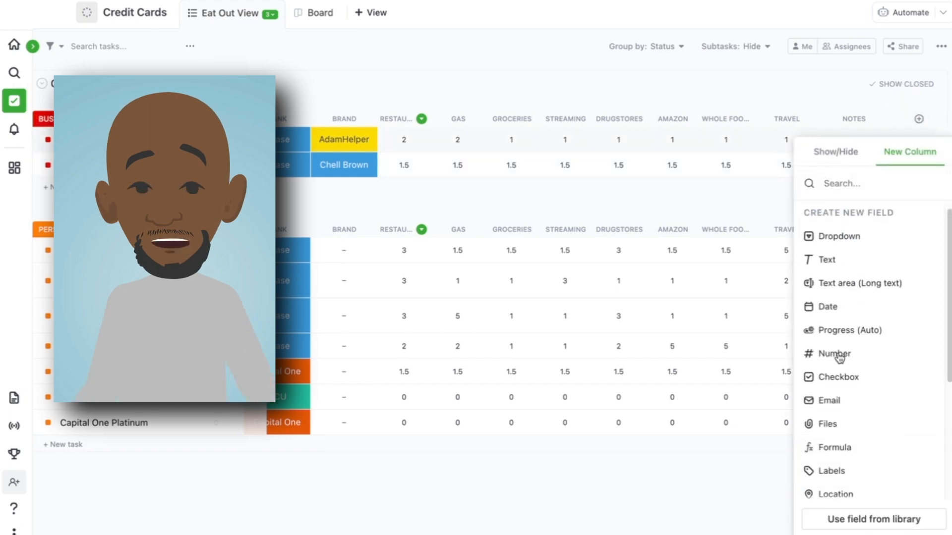
click(835, 153)
scroll(849, 331, down, 6)
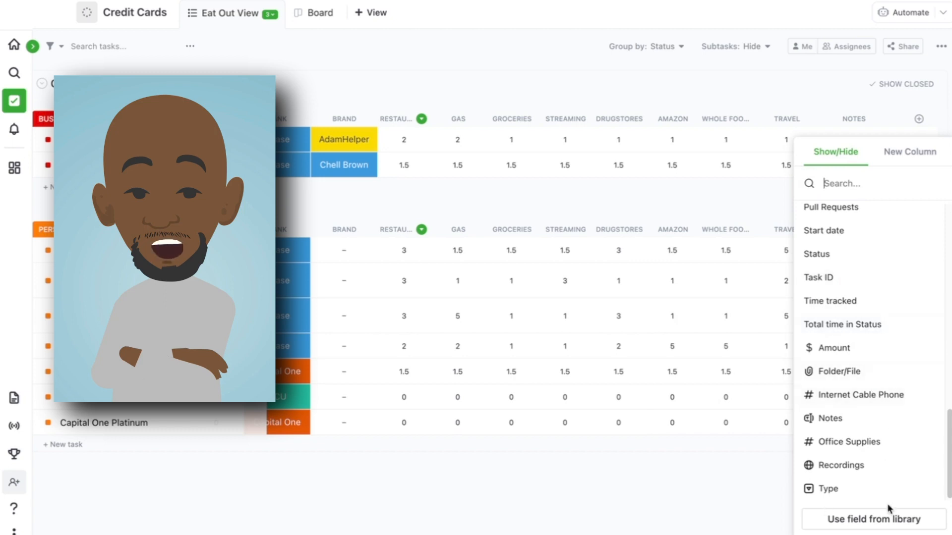
click(857, 445)
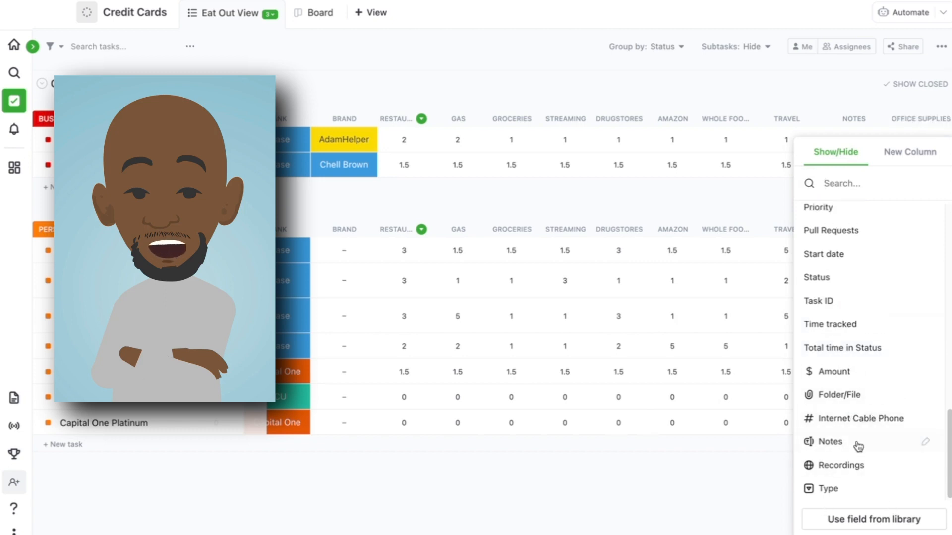
click(874, 419)
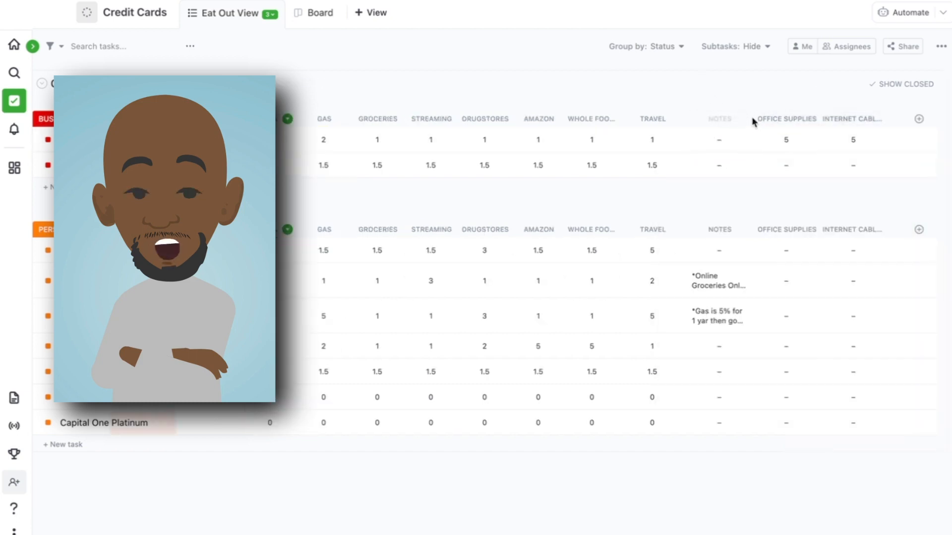
drag(840, 122, 843, 122)
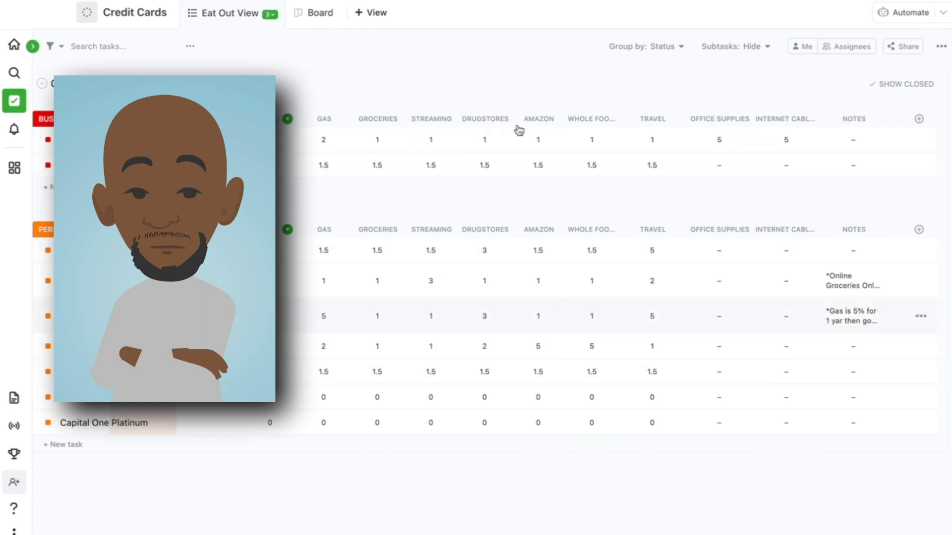
Show the Office Supplies and Internet Cable Phone fields in the Anything View, with the Notes column placed last.
click(275, 16)
click(231, 110)
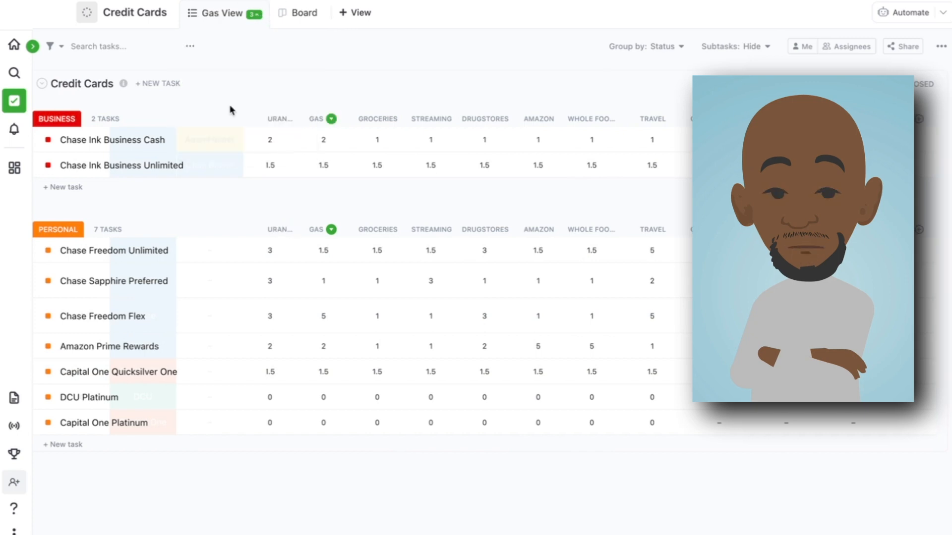
click(252, 15)
click(235, 69)
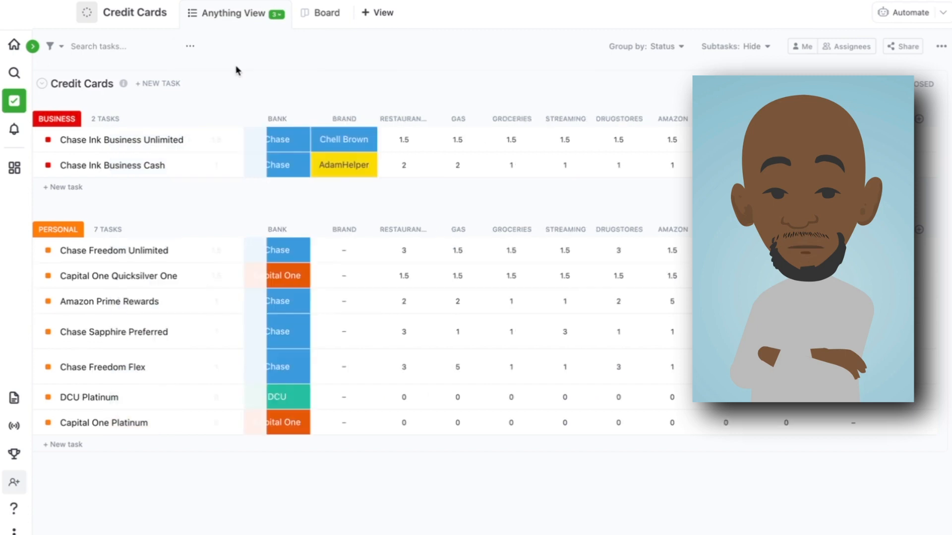
click(918, 120)
scroll(872, 456, down, 10)
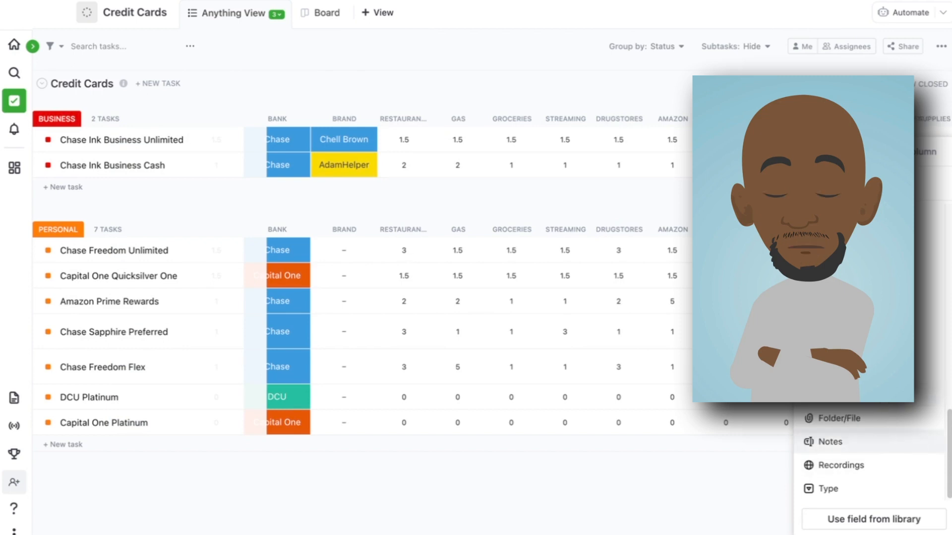
key(Escape)
scroll(691, 118, right, 3)
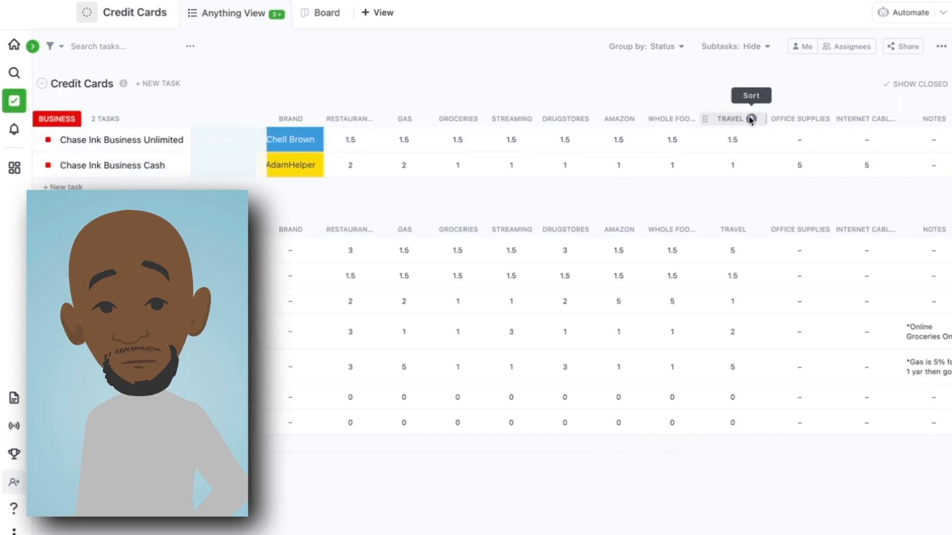
click(749, 120)
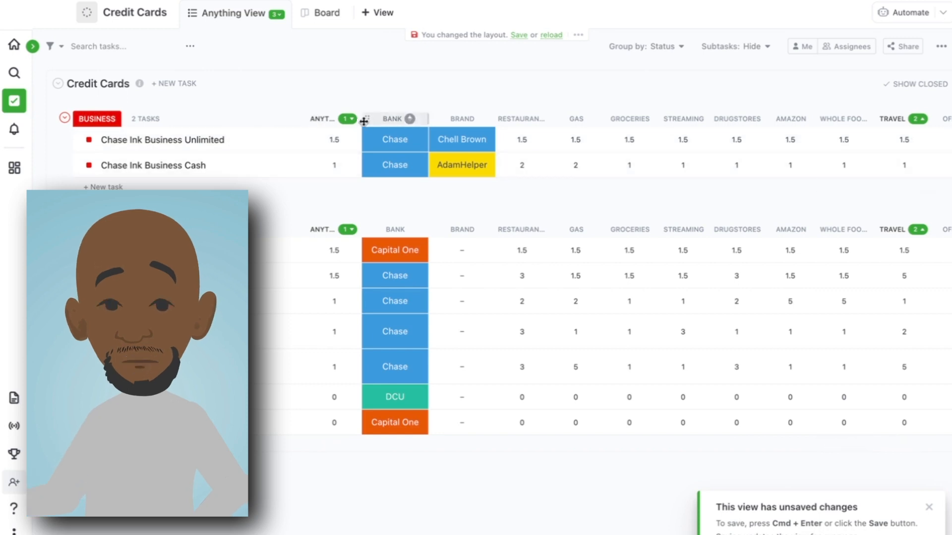
click(354, 119)
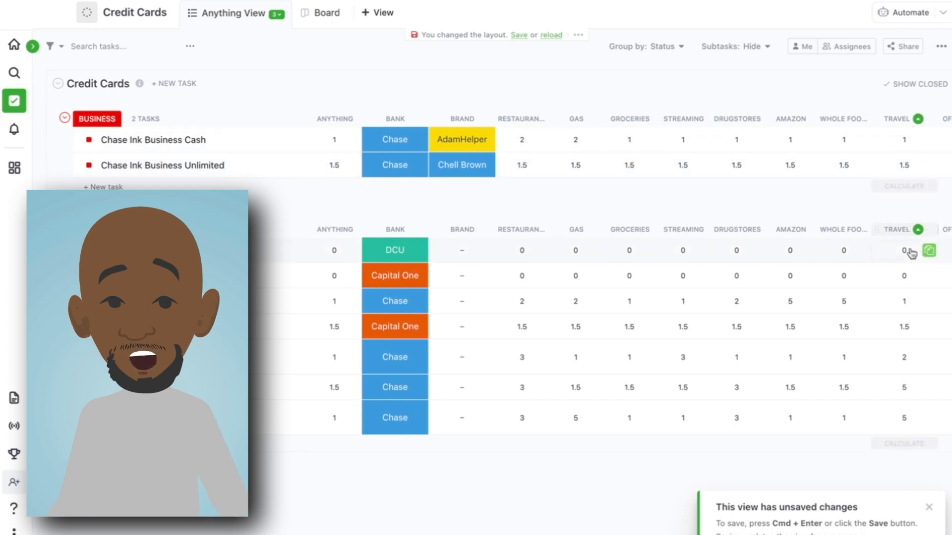
click(917, 119)
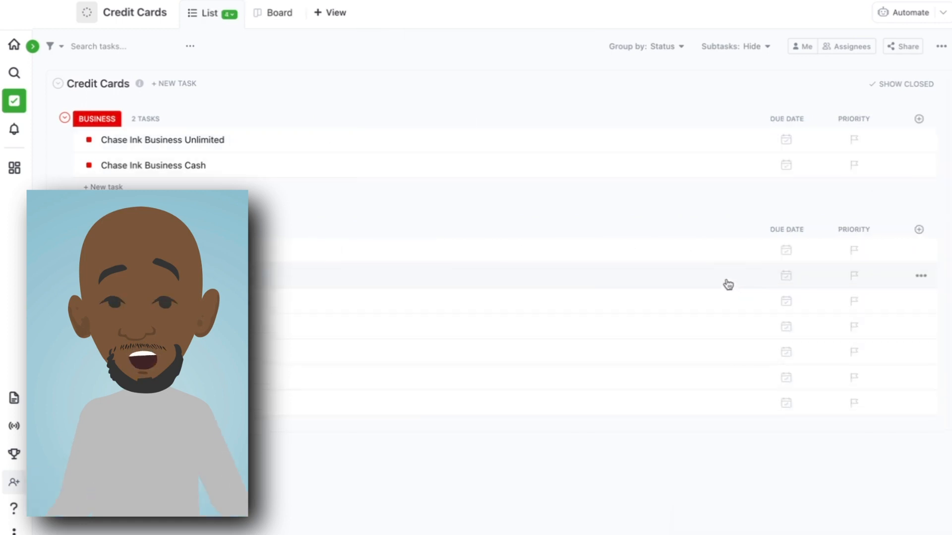
click(230, 16)
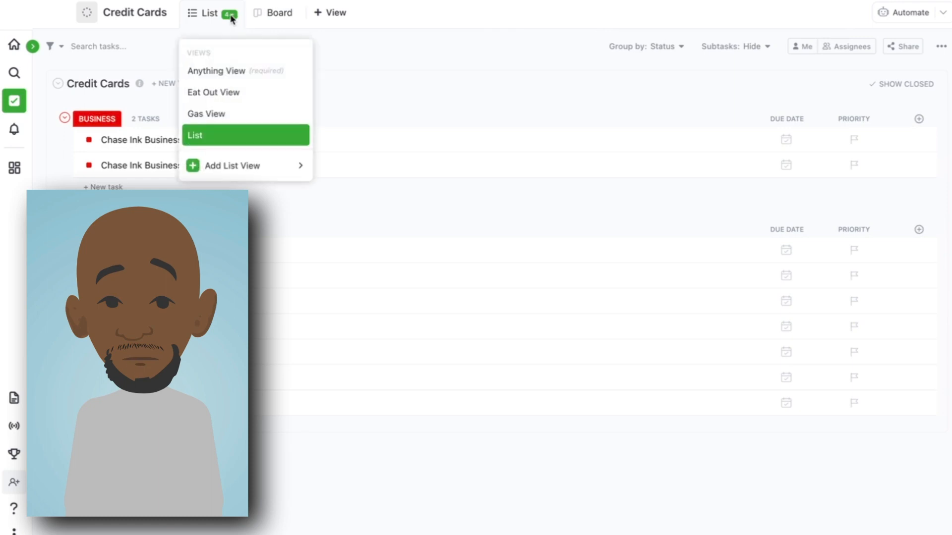
click(298, 135)
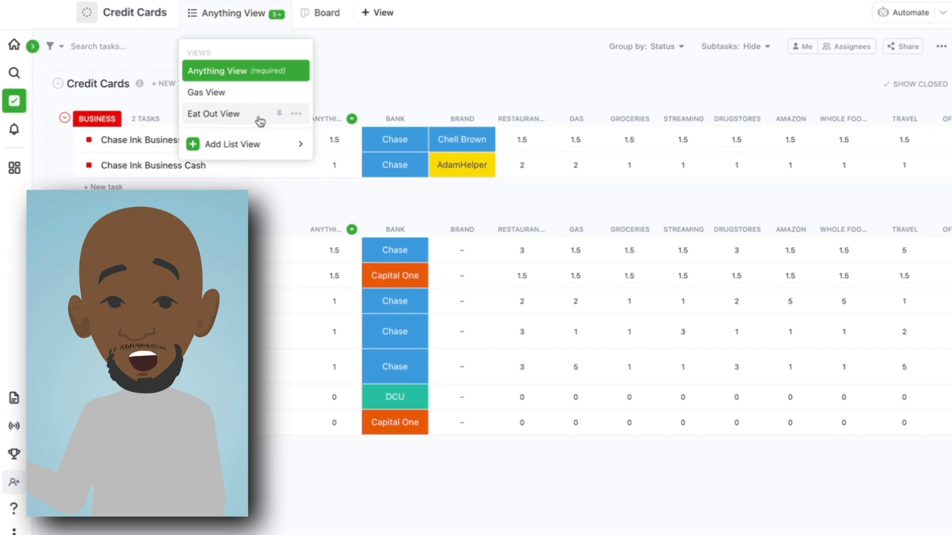
Duplicate the Eat Out View.
click(264, 115)
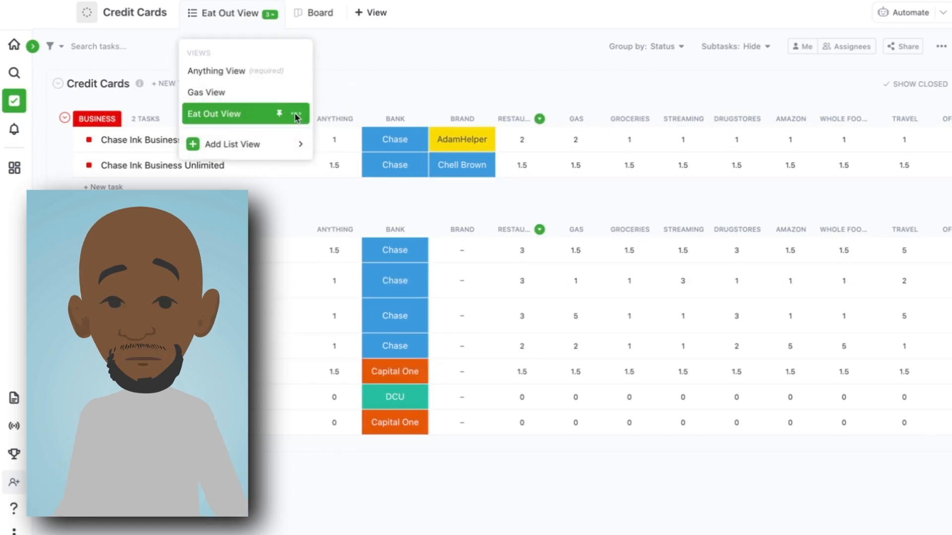
click(296, 116)
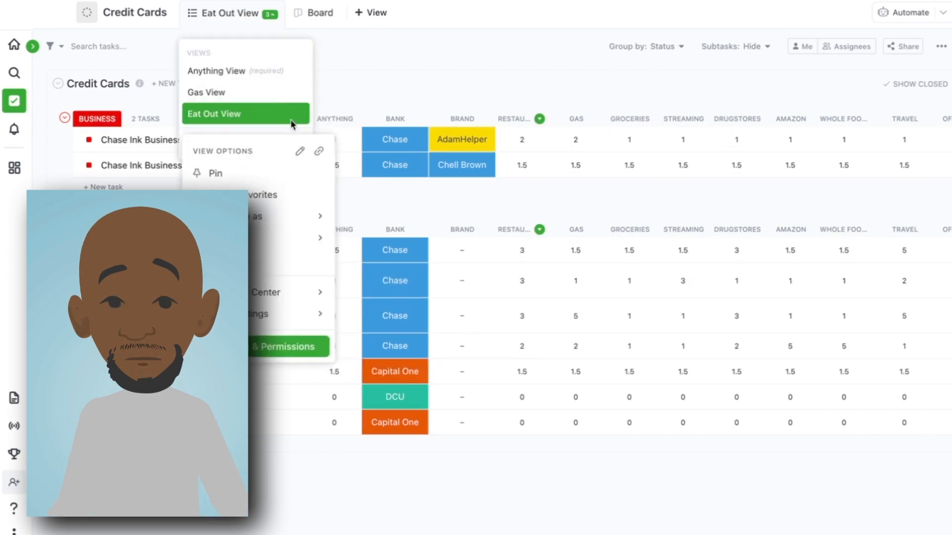
click(370, 222)
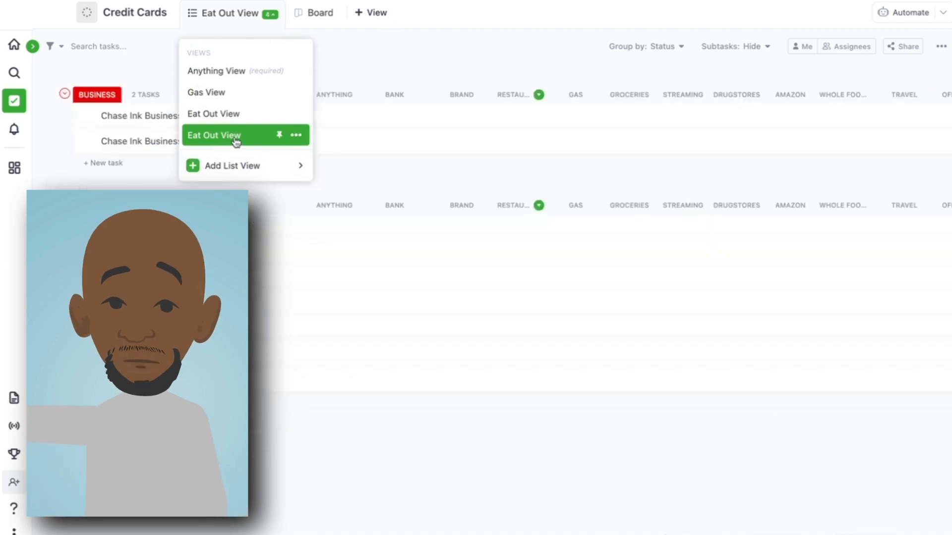
Rename the duplicated Eat Out View as Travel View.
click(298, 138)
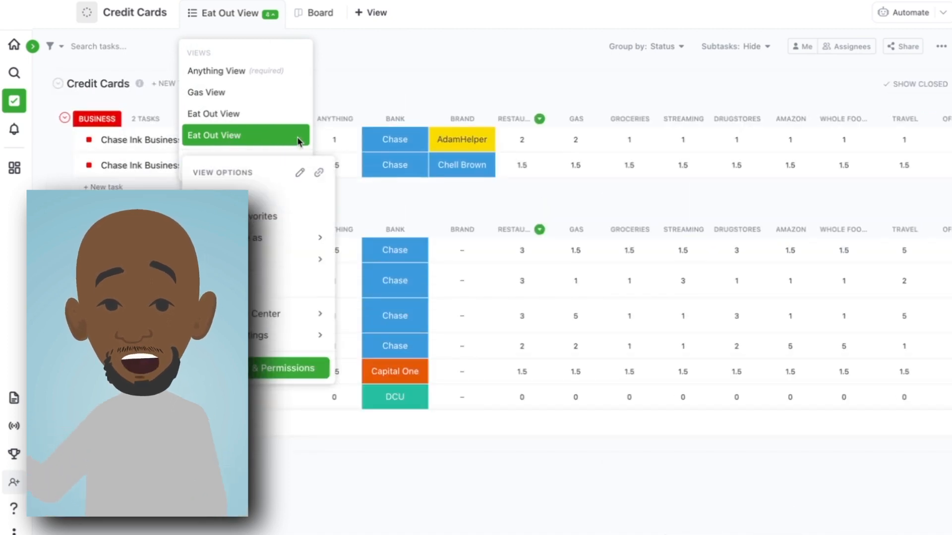
click(297, 137)
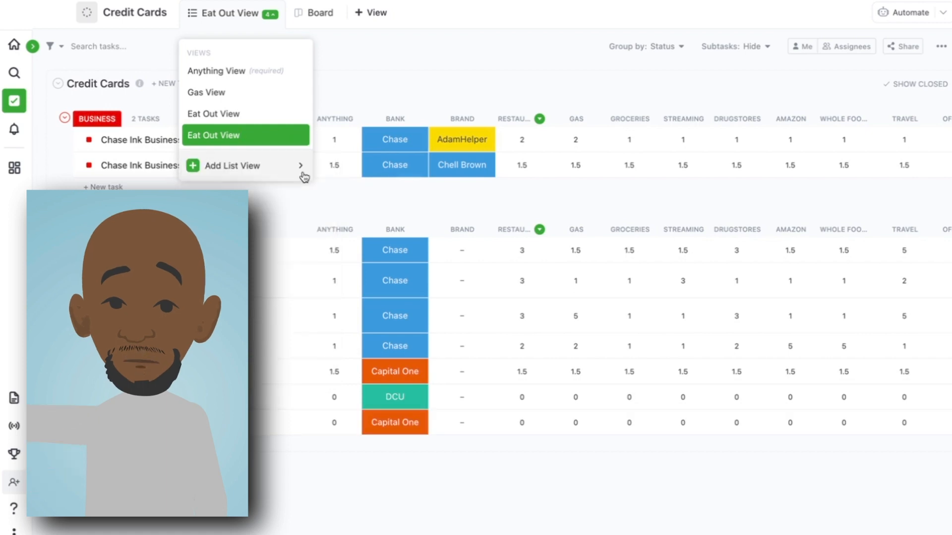
key(BackSpace)
key(BackSpace)
key(BackSpace)
key(BackSpace)
key(BackSpace)
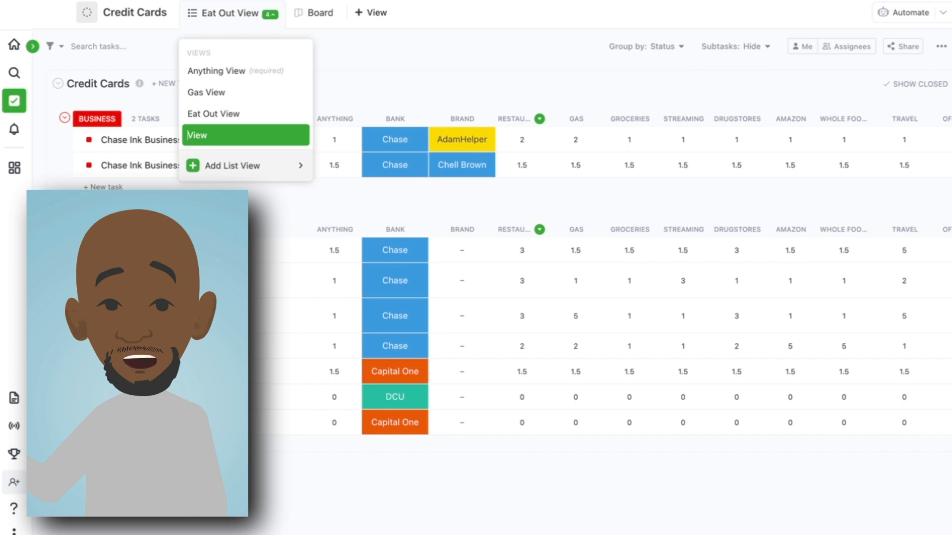
text(Travel)
key(Return)
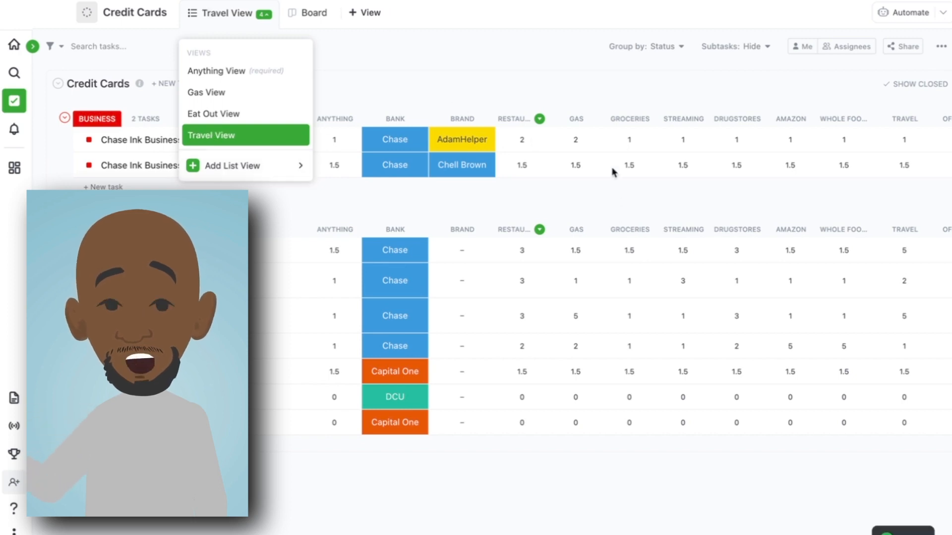
Sort the Travel View by Travel rate, highest first, in place of the Restaurants sort, and save the view.
click(912, 121)
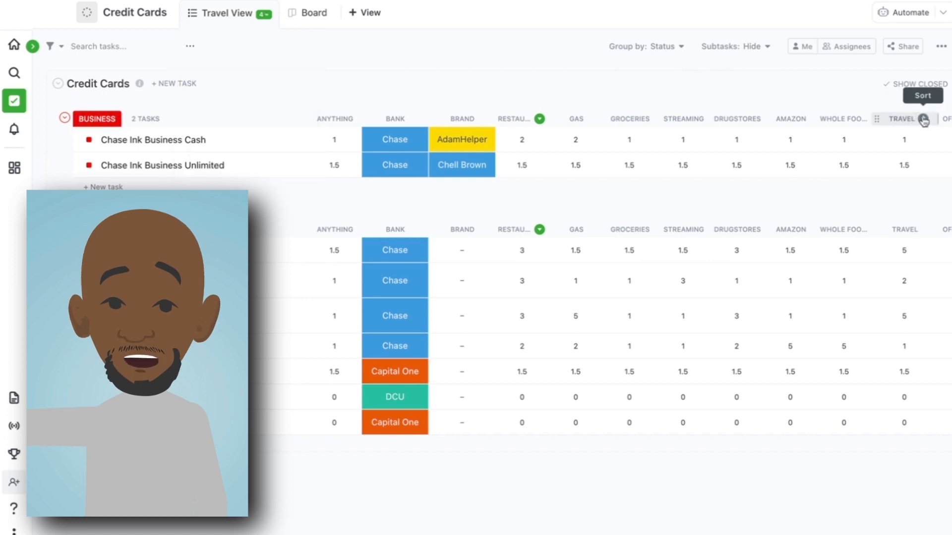
click(544, 120)
scroll(549, 137, right, 5)
click(678, 119)
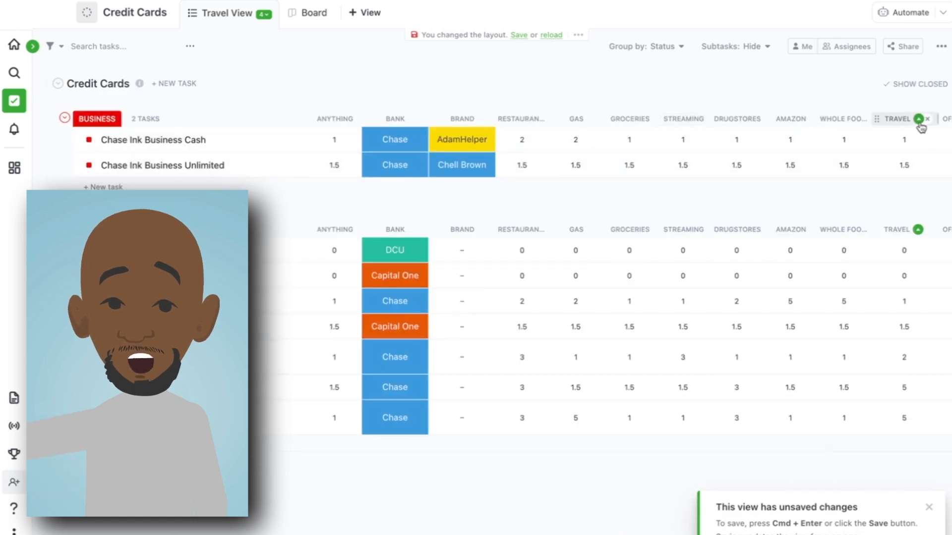
click(919, 123)
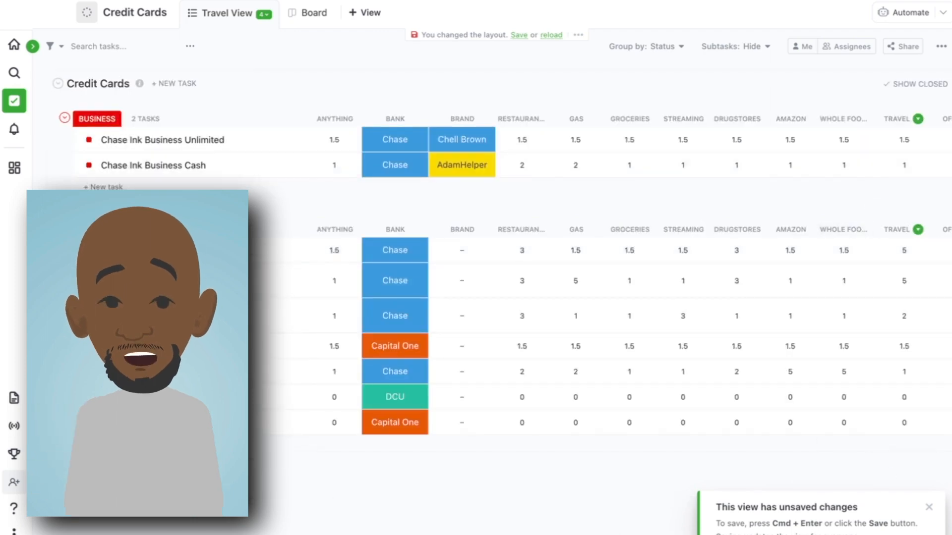
key(super+Return)
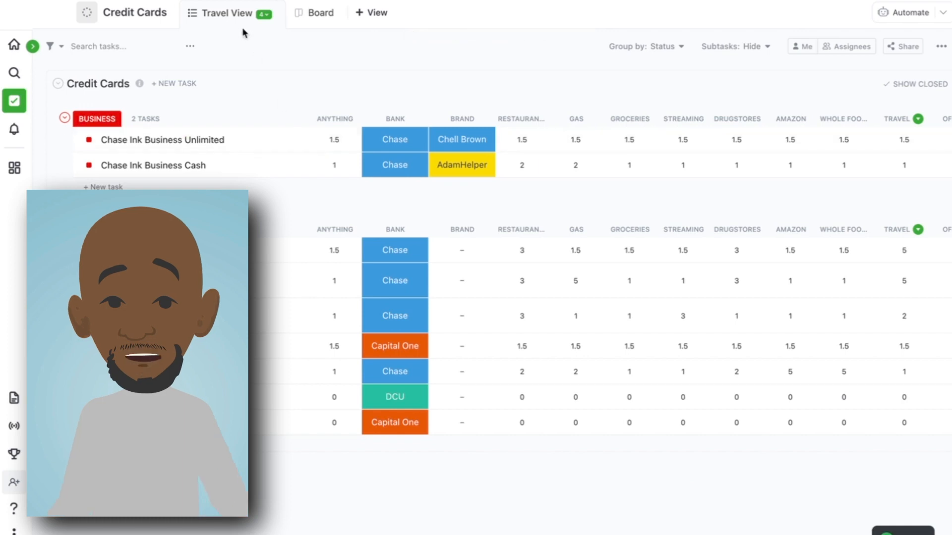
click(244, 15)
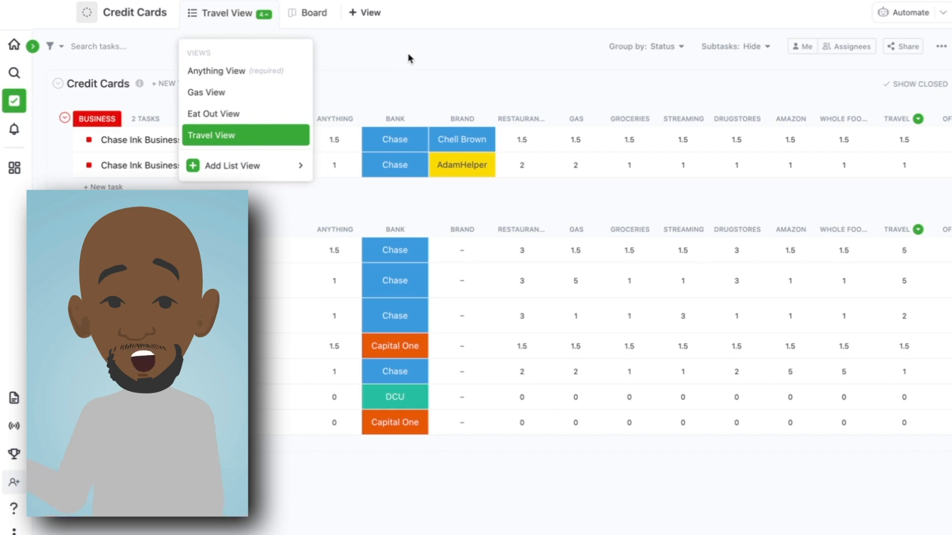
click(413, 83)
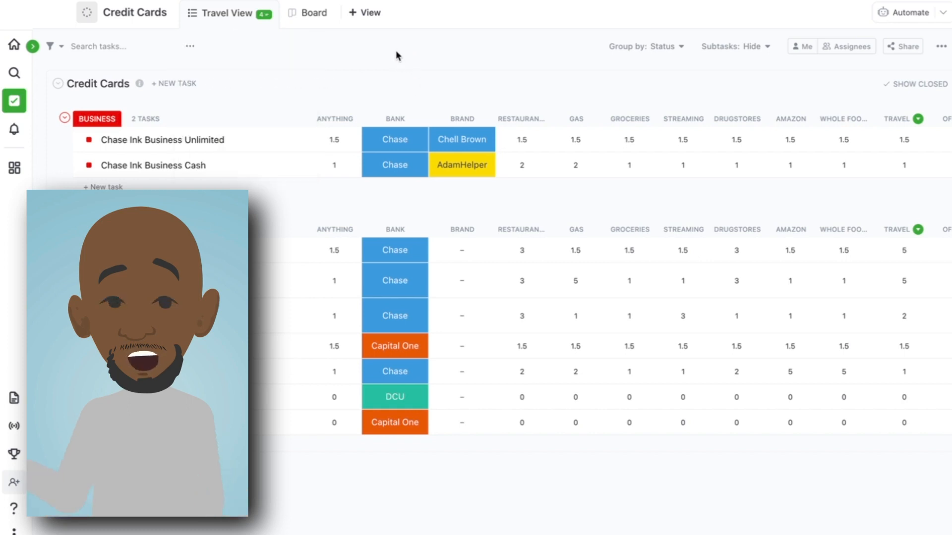